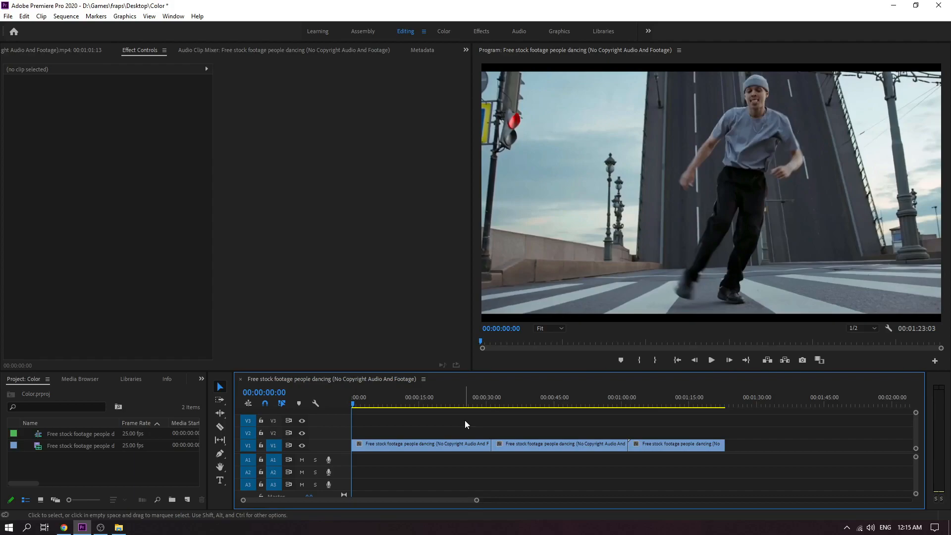
# - Preview a frame from each of the three dance clips in the sequence
pyautogui.click(428, 405)
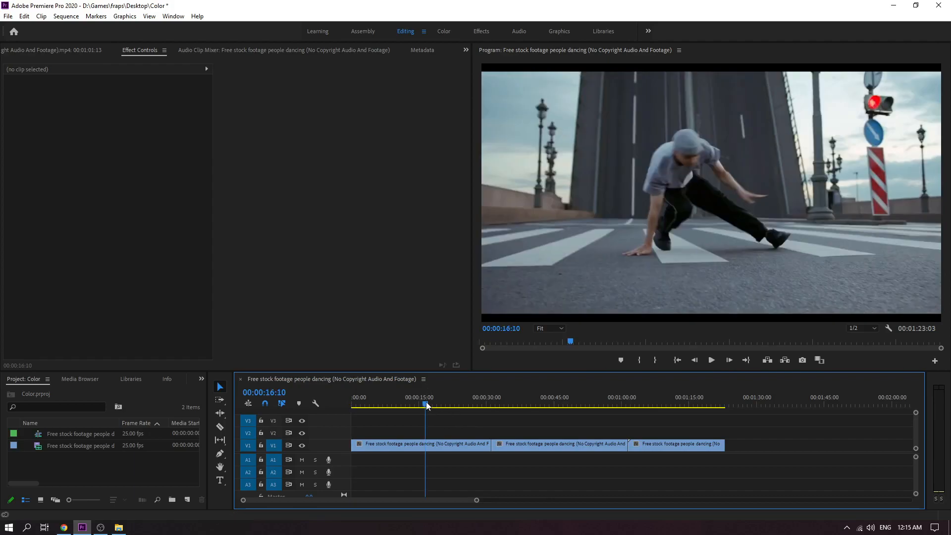
pyautogui.click(540, 405)
pyautogui.click(654, 406)
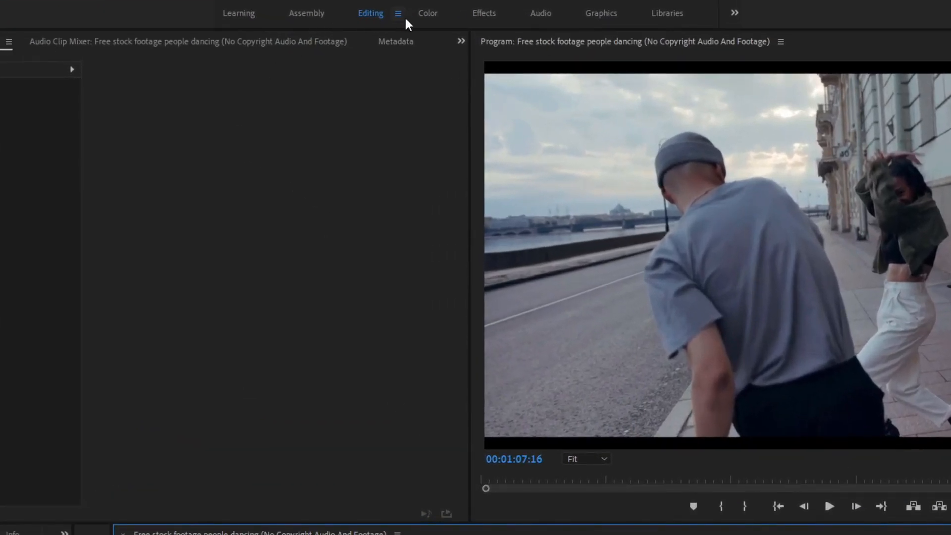
# - Switch to the Color workspace and display the Lumetri Scopes
pyautogui.click(431, 13)
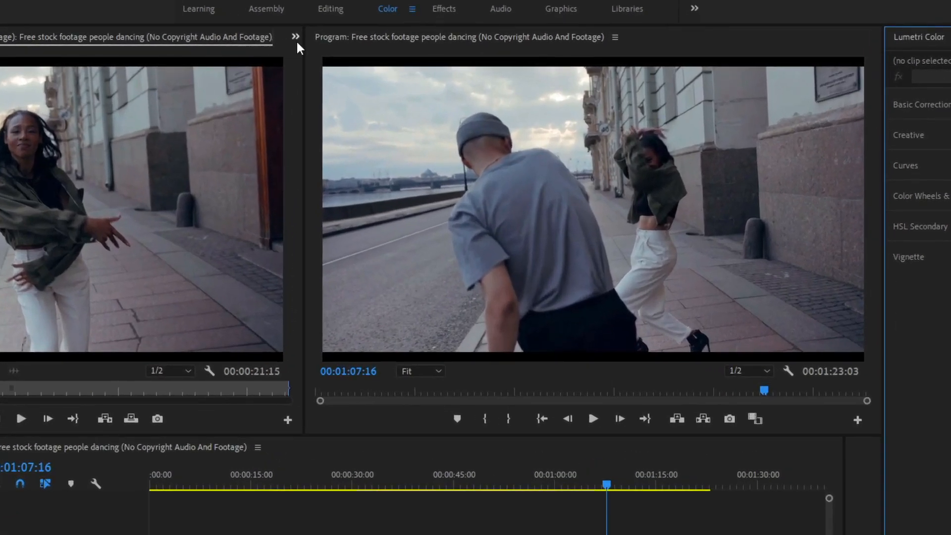
pyautogui.click(295, 37)
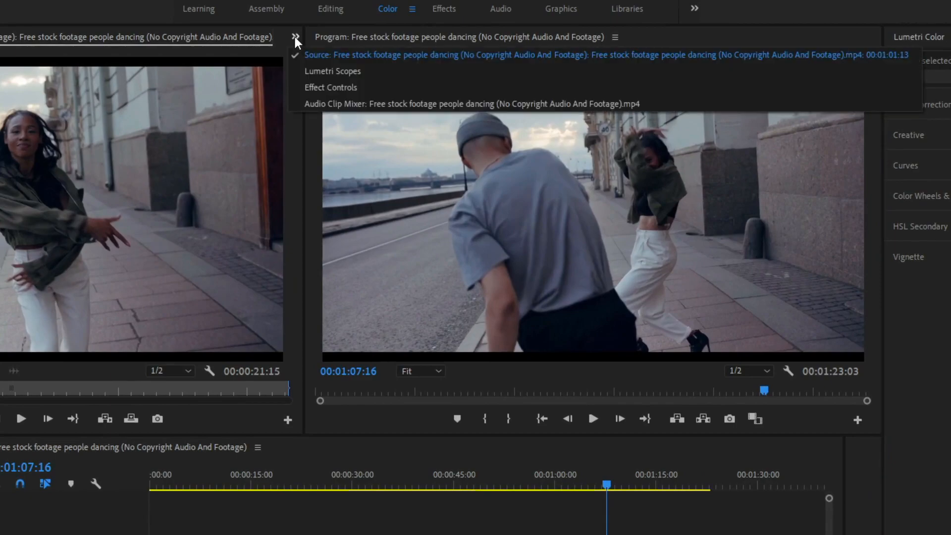
pyautogui.click(323, 71)
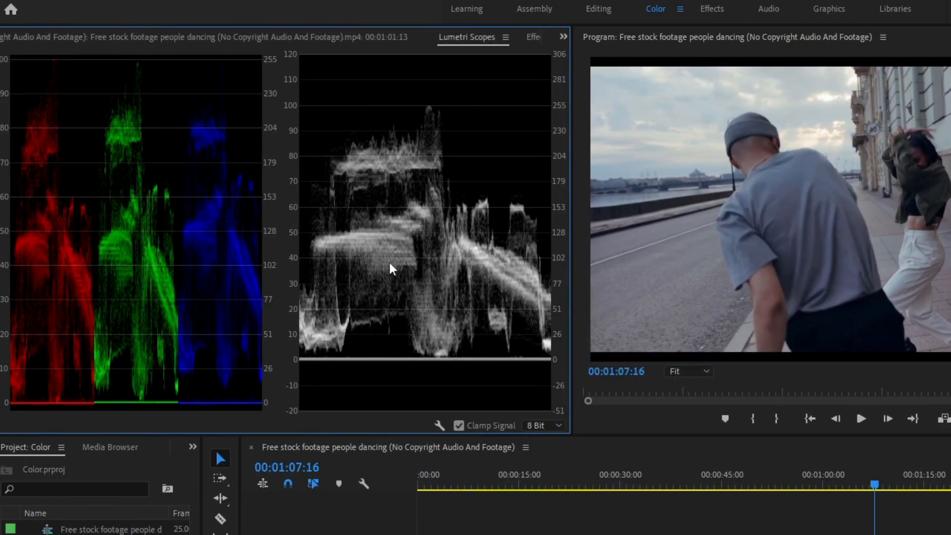
# - Add the Vectorscope YUV to the Parade (RGB) and Waveform (Luma) in the Lumetri Scopes
pyautogui.rightClick(362, 198)
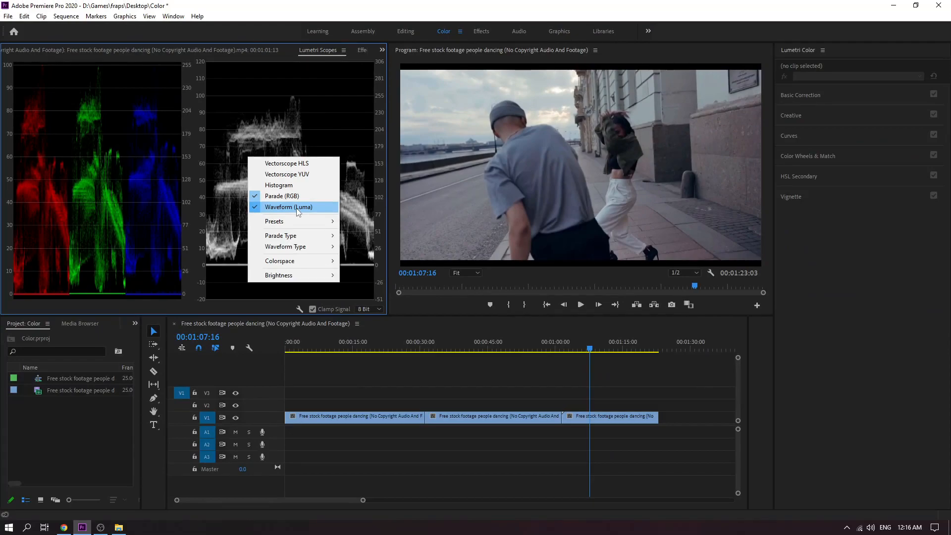
pyautogui.click(215, 275)
pyautogui.rightClick(227, 250)
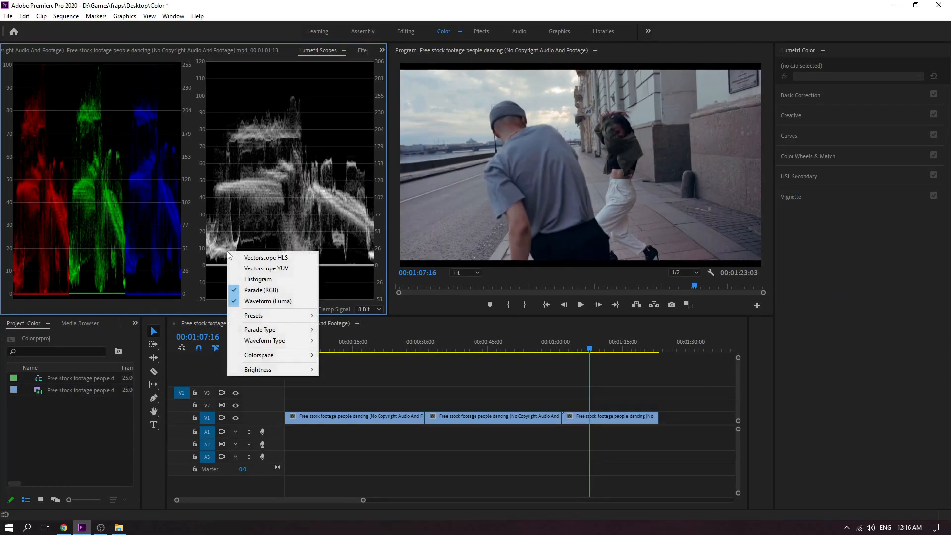
pyautogui.click(265, 270)
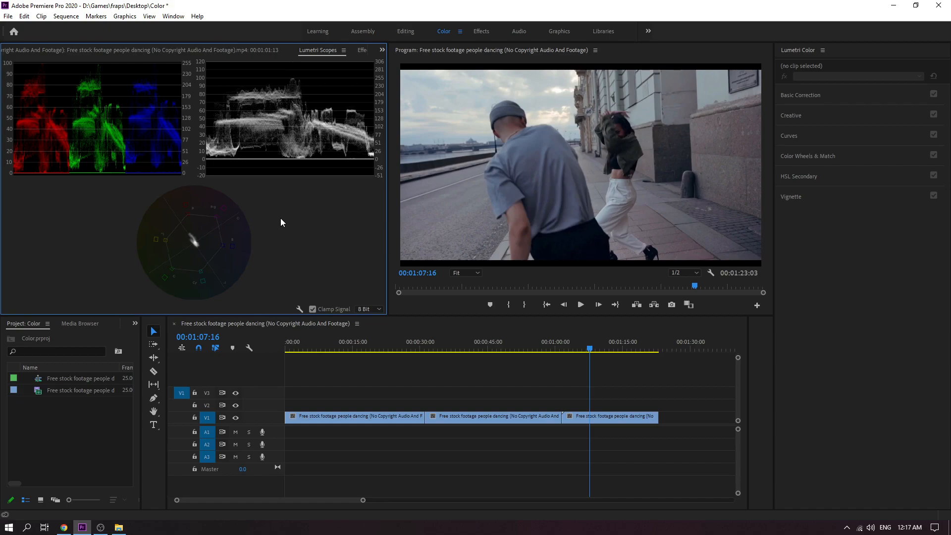
# - Examine the scopes at a frame in the third, second and first clips
pyautogui.click(592, 349)
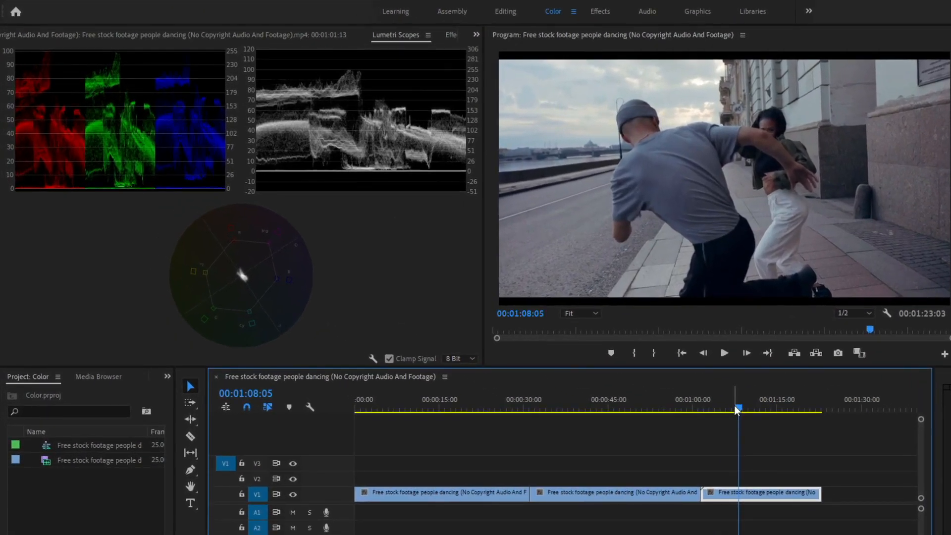
pyautogui.click(613, 404)
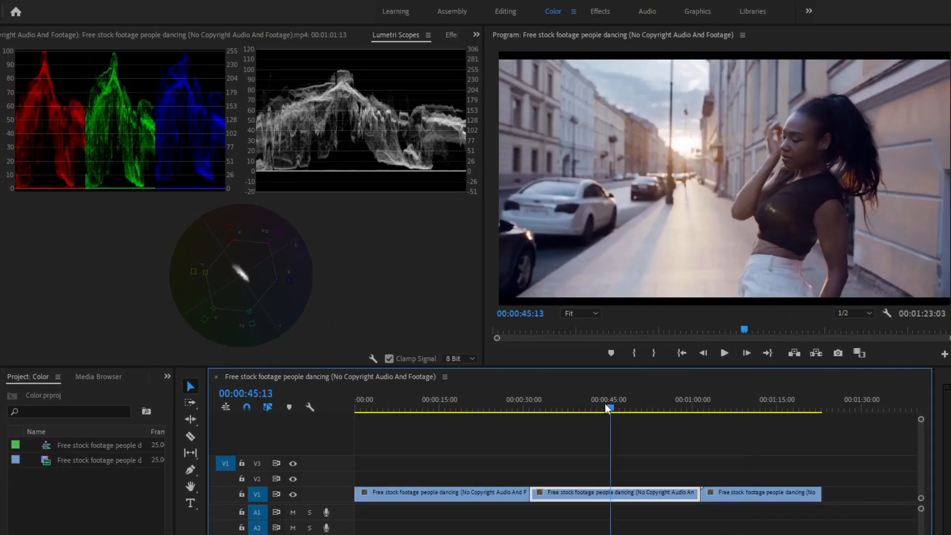
pyautogui.click(455, 409)
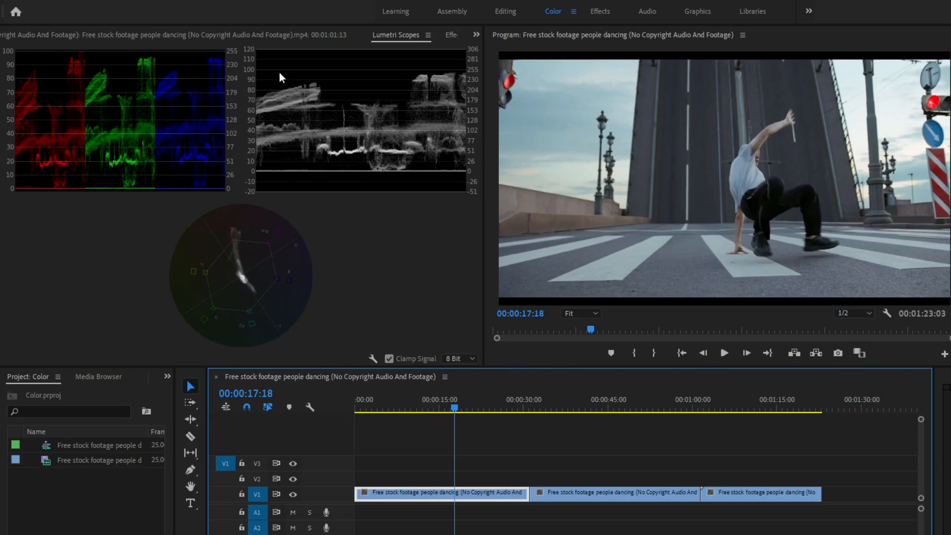
pyautogui.rightClick(314, 69)
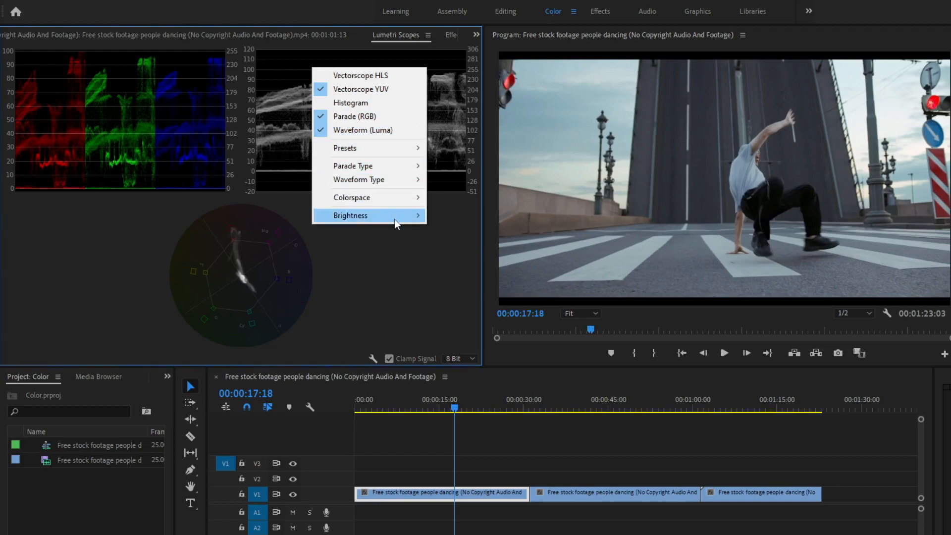
pyautogui.click(399, 264)
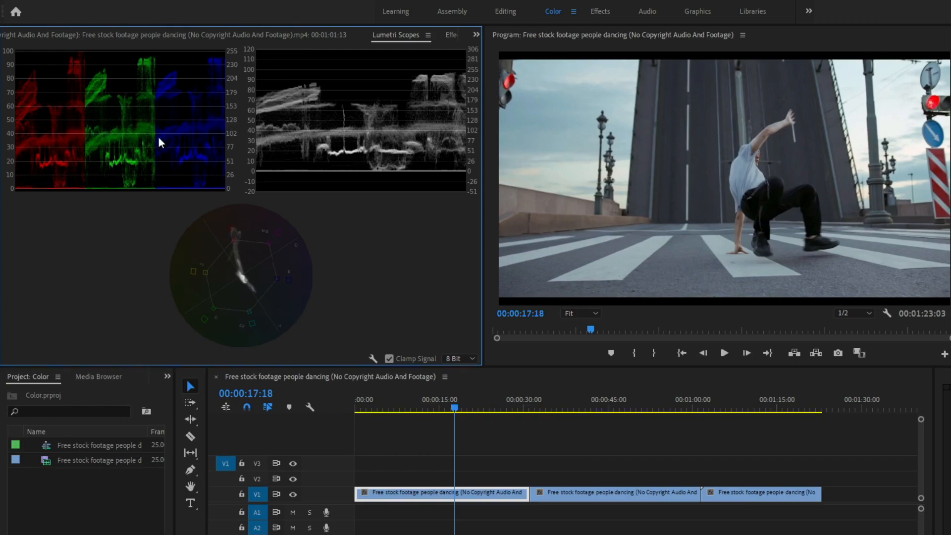
pyautogui.rightClick(114, 121)
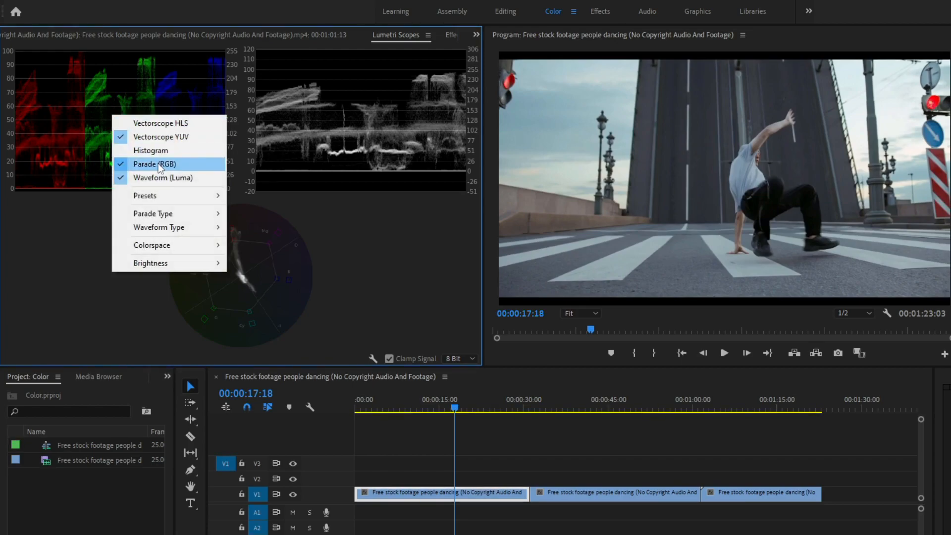
pyautogui.click(88, 227)
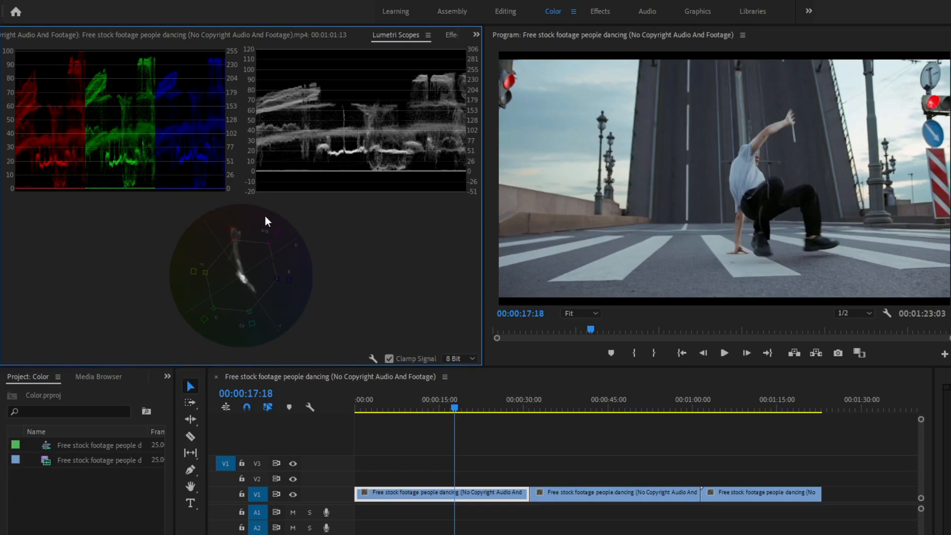
pyautogui.rightClick(274, 272)
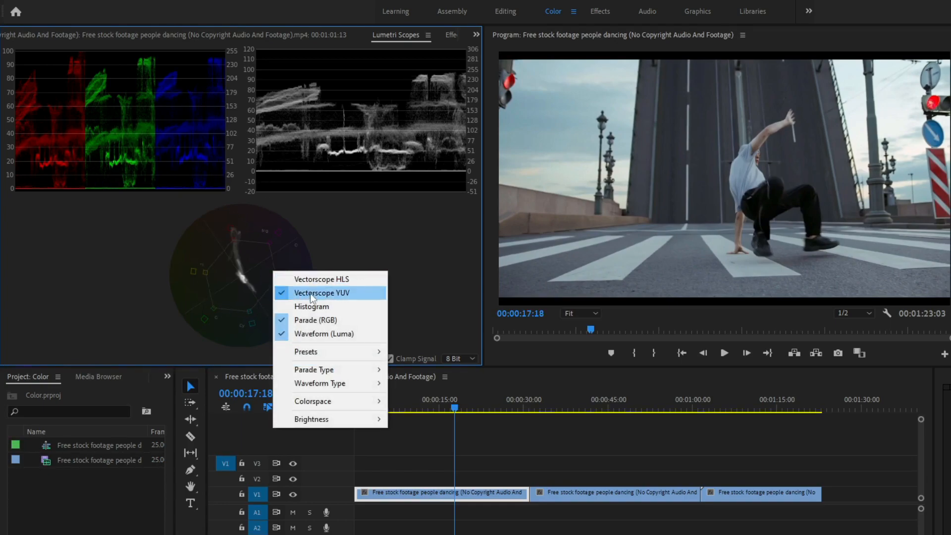
pyautogui.click(416, 282)
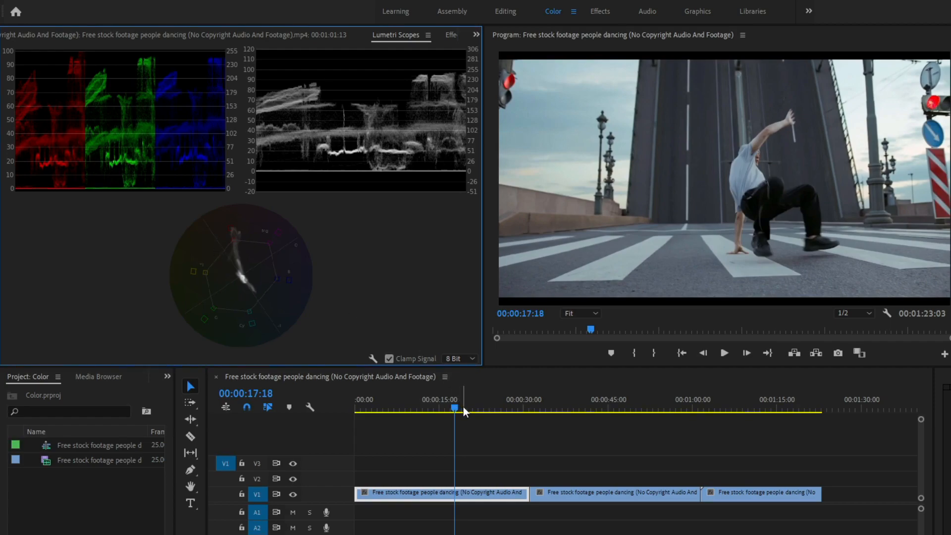
# - Compare the scopes across the three clips and place the playhead at 00:00:15:04 in the first clip
pyautogui.click(572, 410)
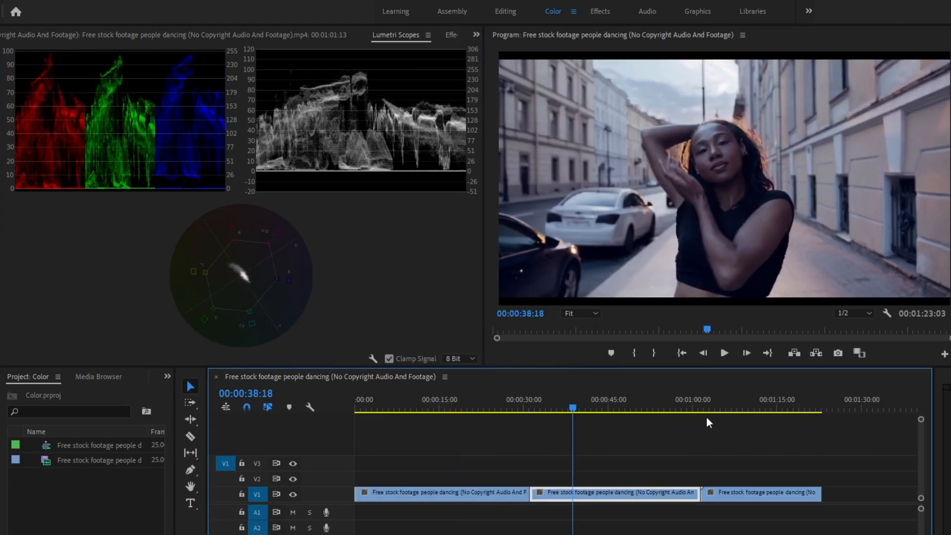
pyautogui.click(744, 407)
pyautogui.click(464, 407)
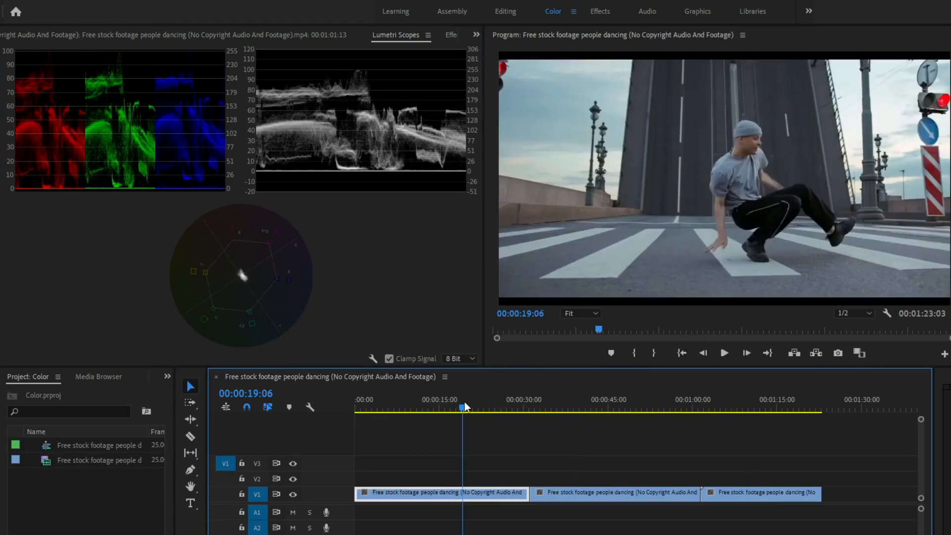
pyautogui.moveTo(464, 407); pyautogui.dragTo(458, 407)
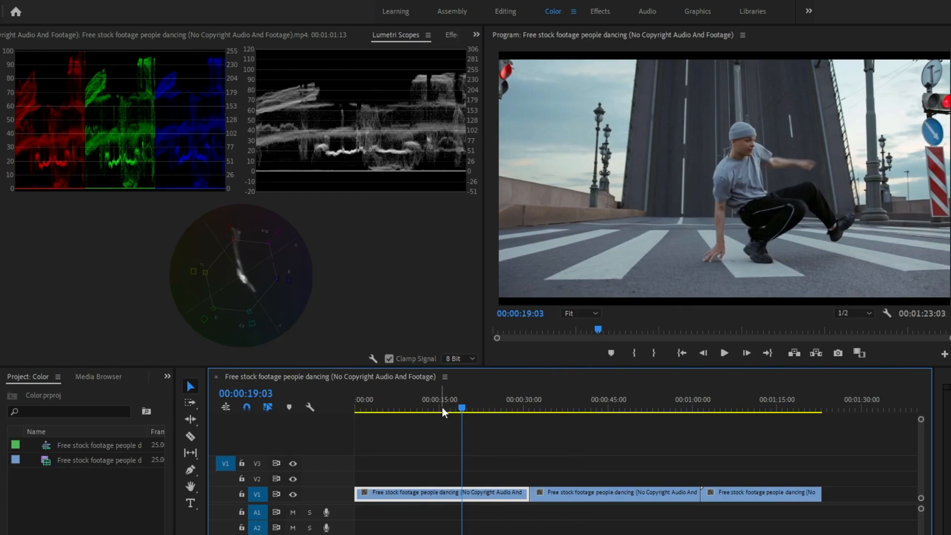
pyautogui.click(439, 408)
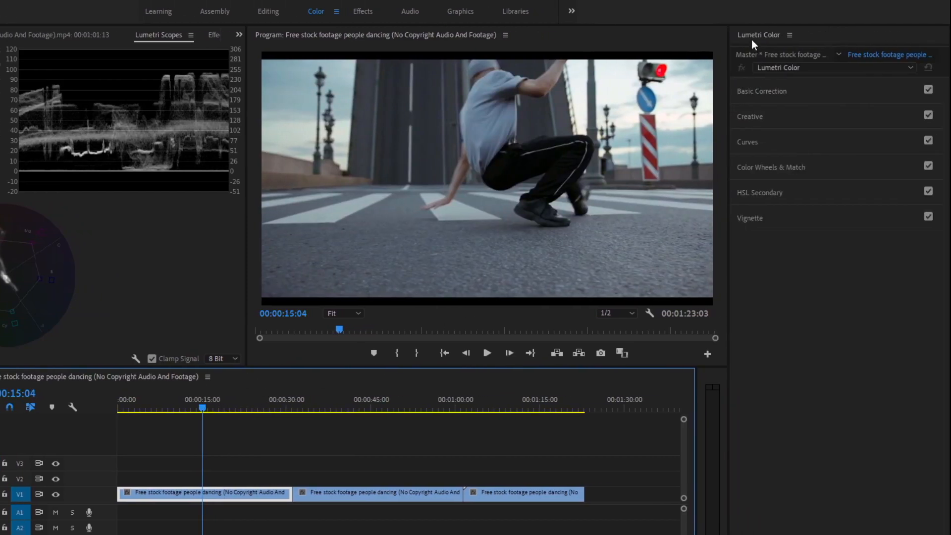
# - In the first clip's Basic Correction, set Blacks to -1.1 and Whites to 12.0
pyautogui.click(751, 91)
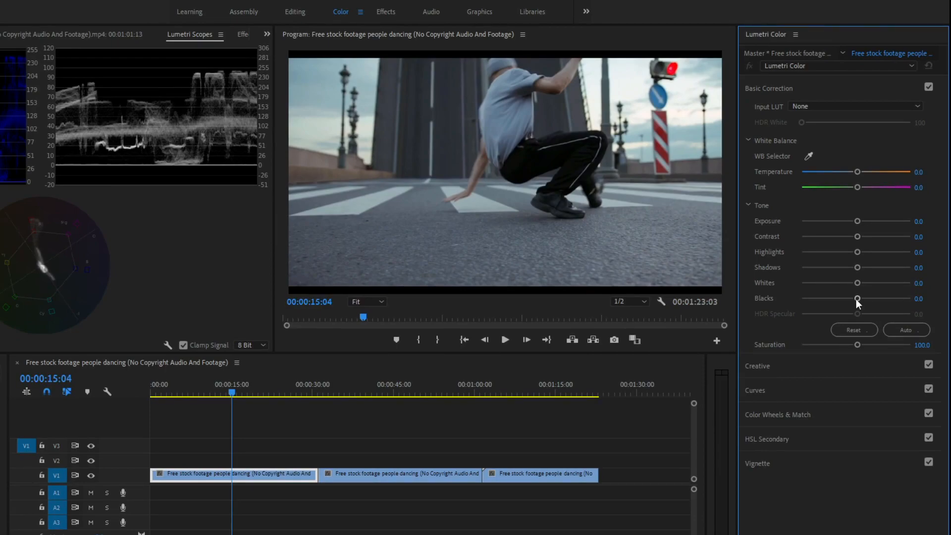
pyautogui.moveTo(857, 299); pyautogui.dragTo(884, 295)
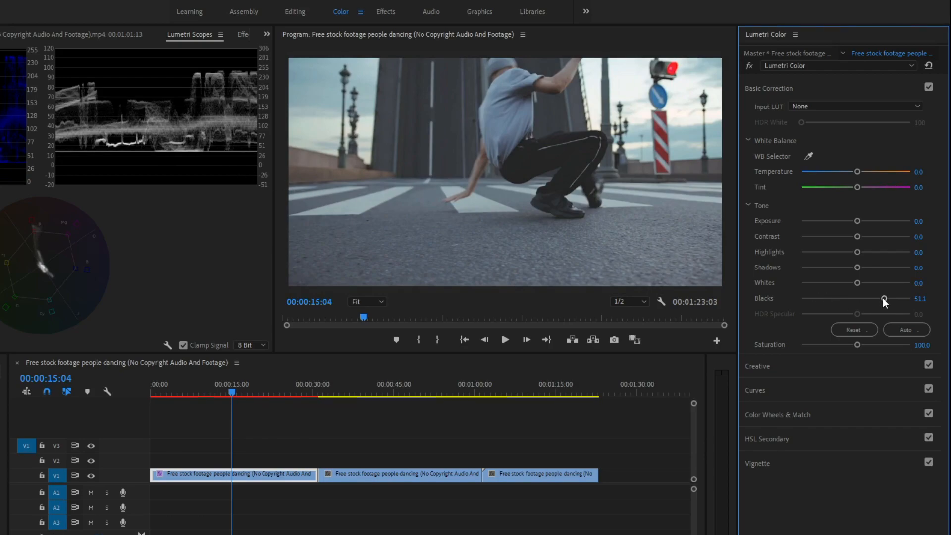
pyautogui.moveTo(882, 298); pyautogui.dragTo(854, 305)
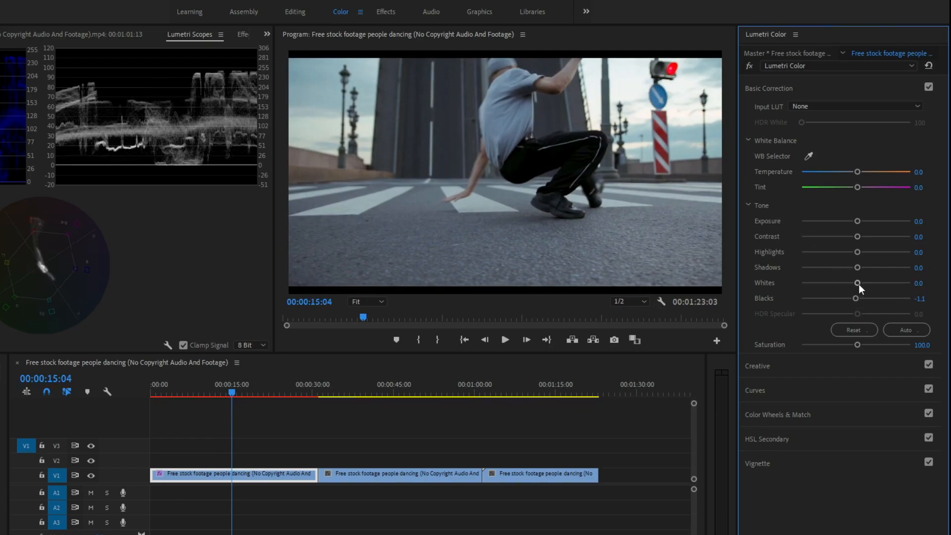
pyautogui.moveTo(858, 284); pyautogui.dragTo(862, 284)
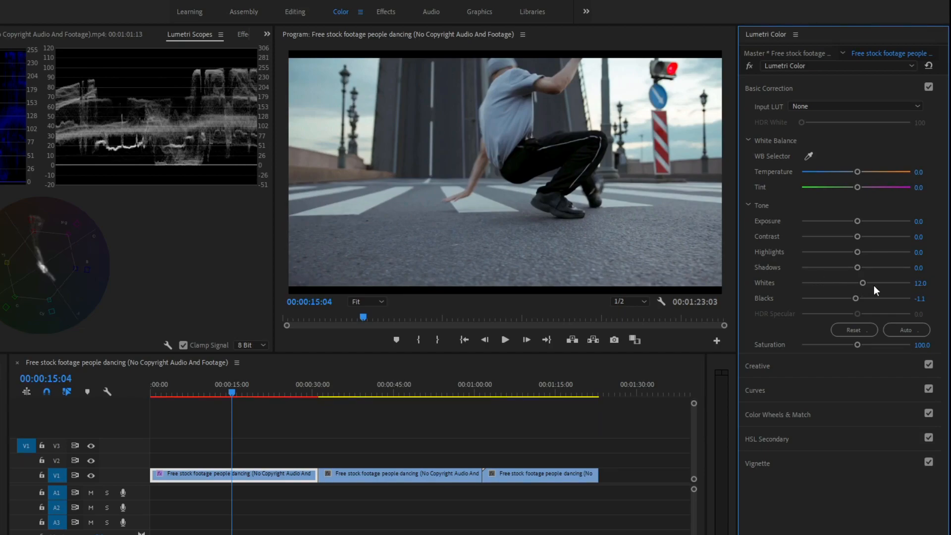
# - Lower the first clip's Shadows to -47.8 and compare the picture with the Lumetri Color effect off and on
pyautogui.moveTo(856, 269)
pyautogui.mouseDown()
pyautogui.moveTo(823, 266)
pyautogui.moveTo(839, 266)
pyautogui.mouseUp()
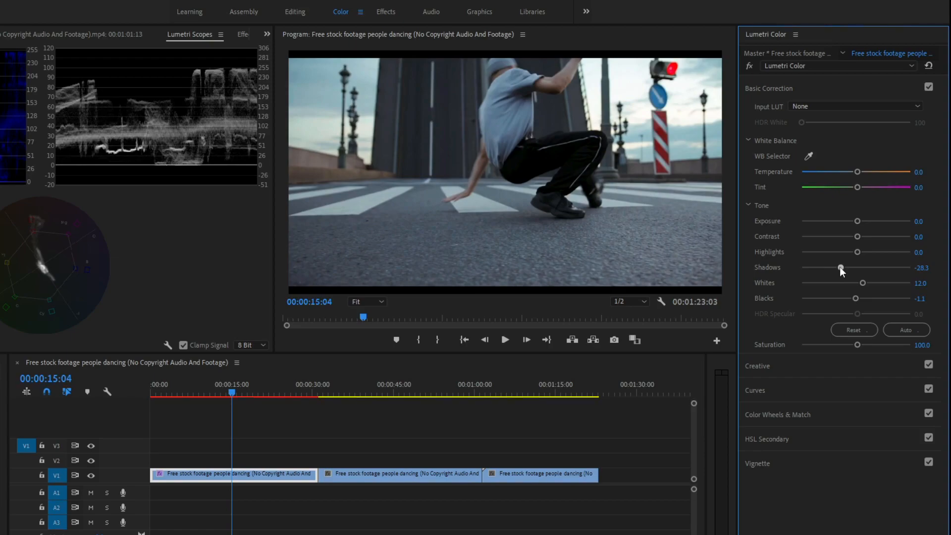
pyautogui.moveTo(840, 267); pyautogui.dragTo(852, 268)
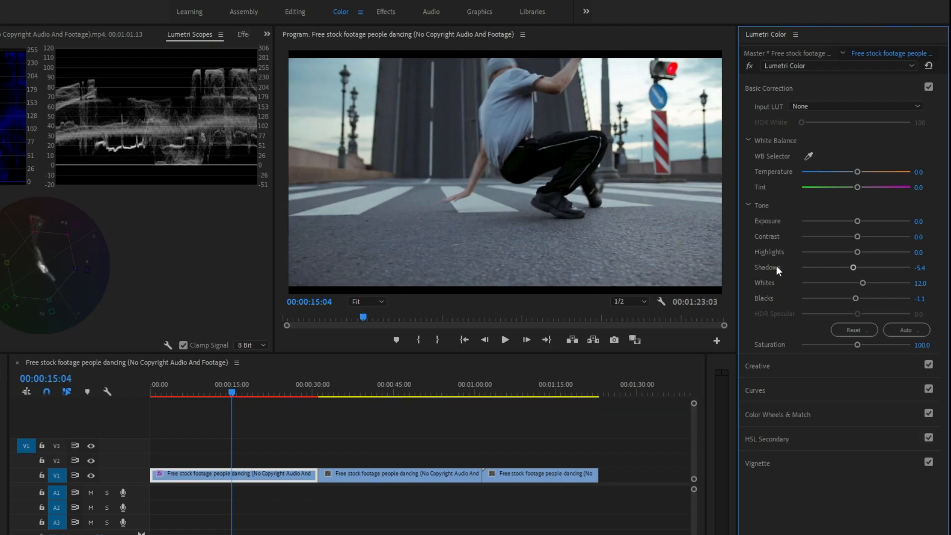
pyautogui.click(749, 67)
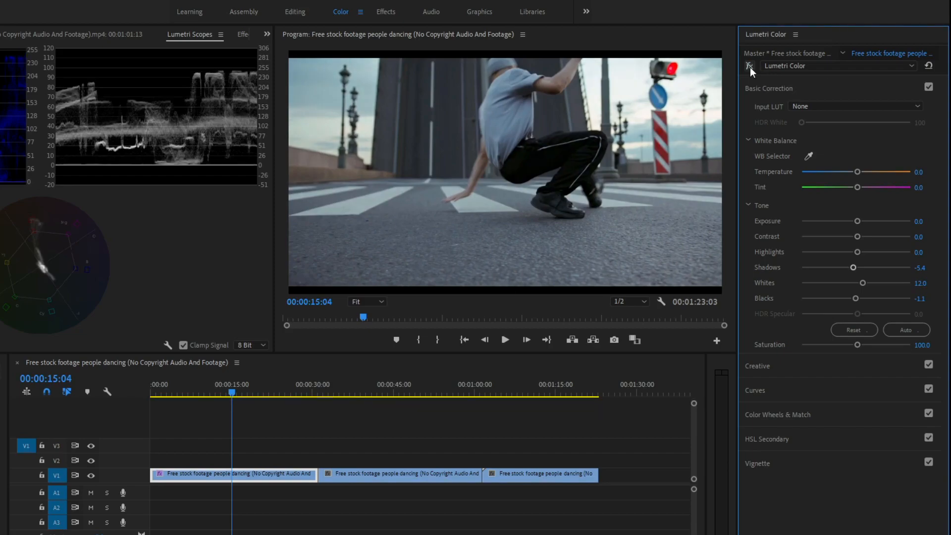
pyautogui.click(750, 67)
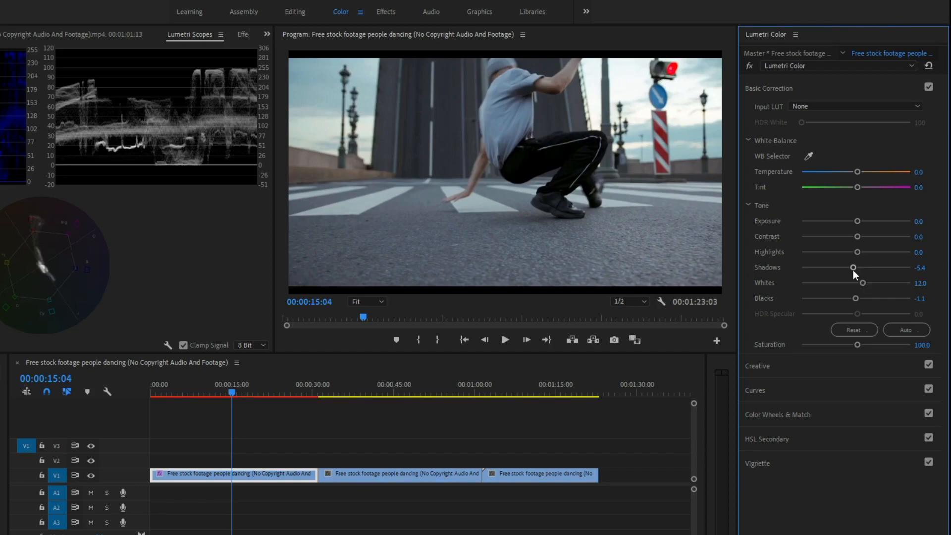
pyautogui.moveTo(851, 268); pyautogui.dragTo(830, 267)
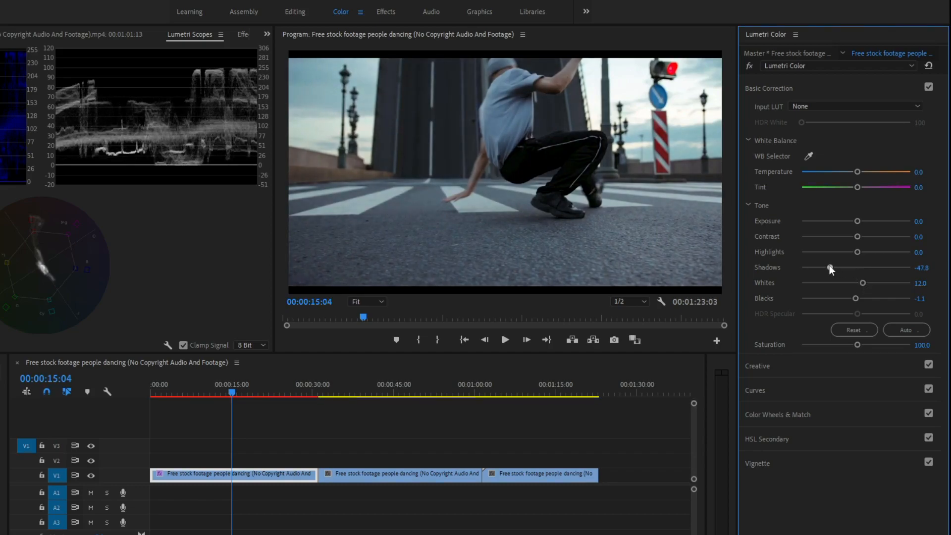
pyautogui.click(748, 66)
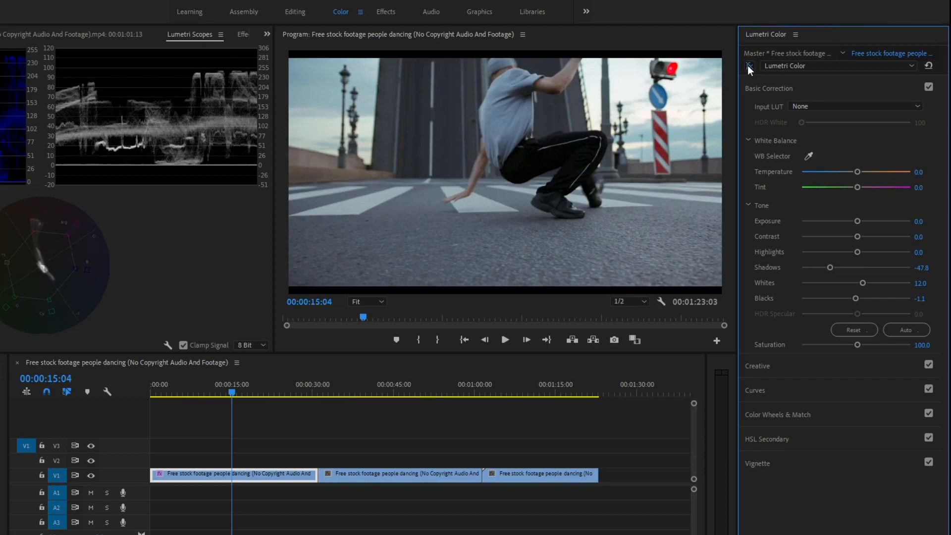
pyautogui.click(748, 66)
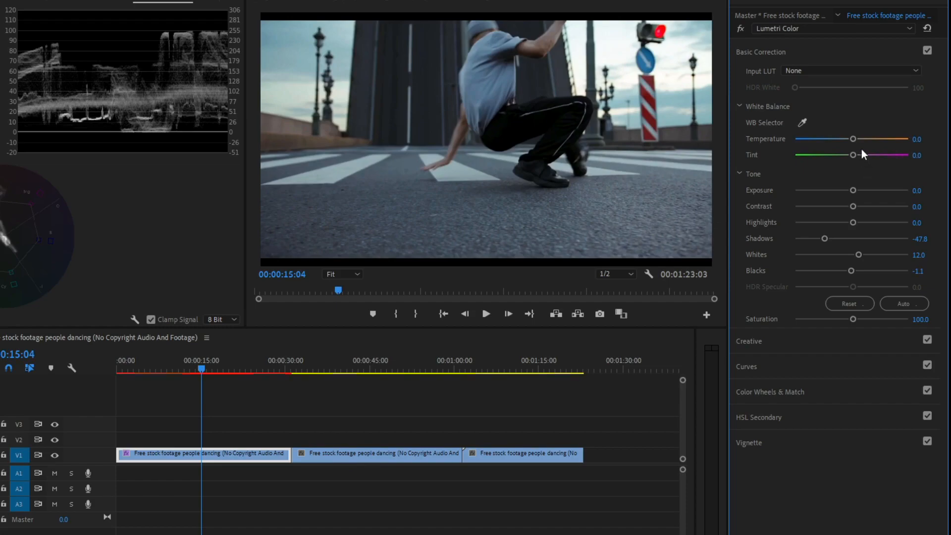
# - White-balance the first clip by sampling a white crosswalk stripe, set Saturation to 134.8, and compare the effect off and on
pyautogui.click(802, 123)
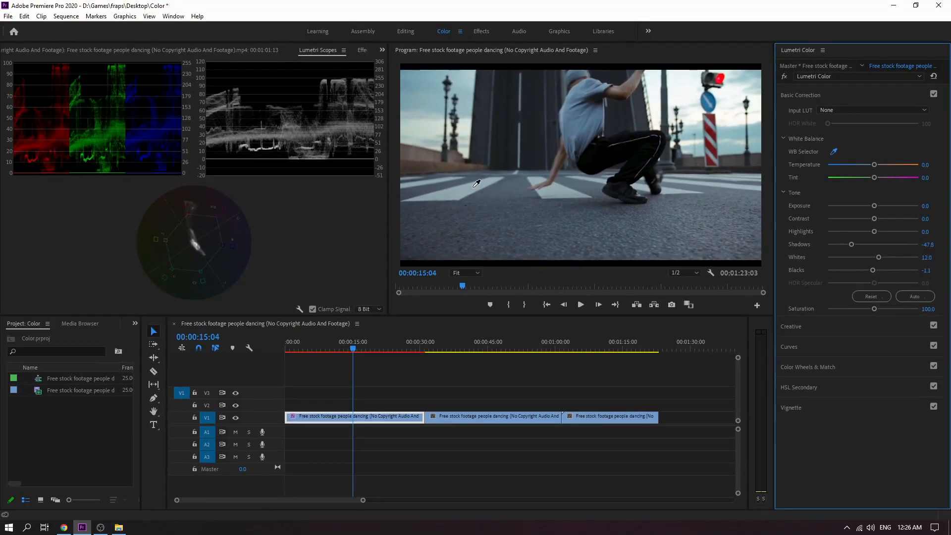
pyautogui.click(356, 163)
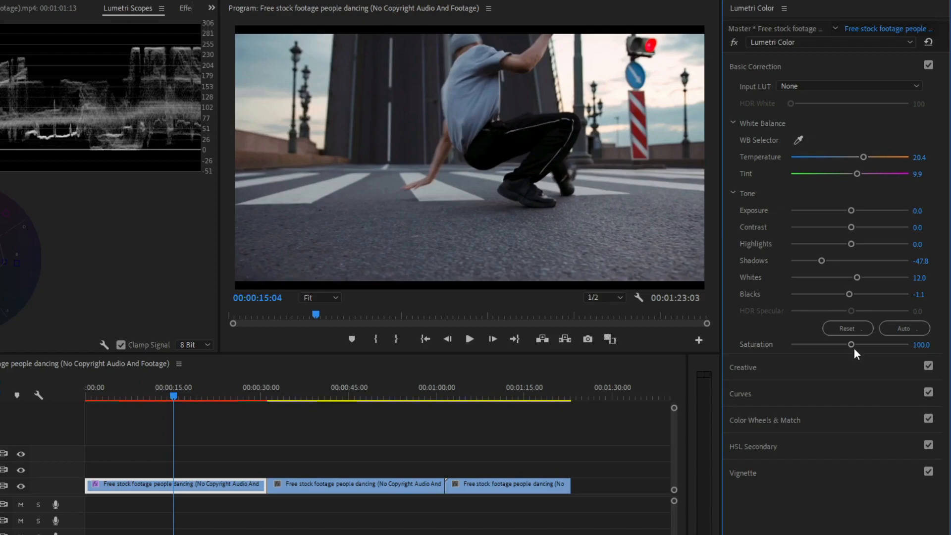
pyautogui.moveTo(850, 345); pyautogui.dragTo(868, 346)
pyautogui.click(733, 44)
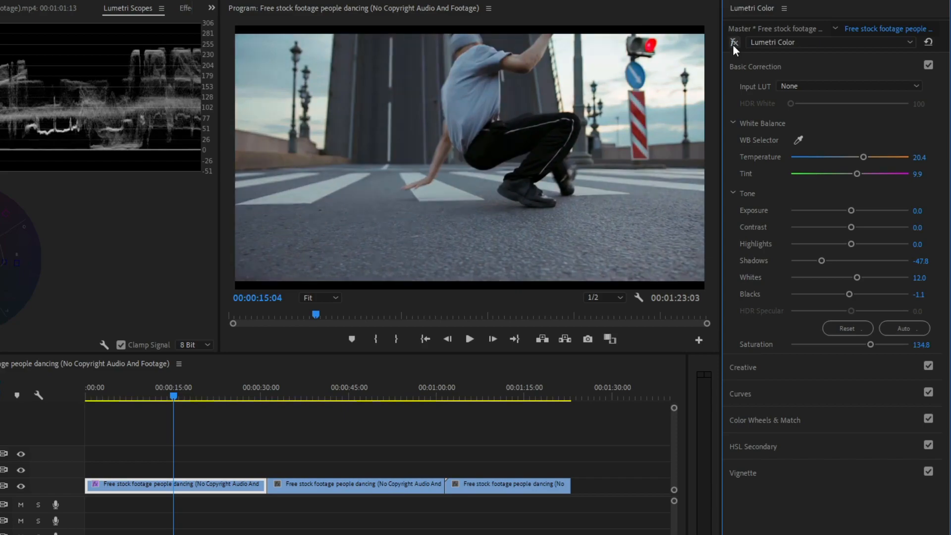
pyautogui.click(733, 44)
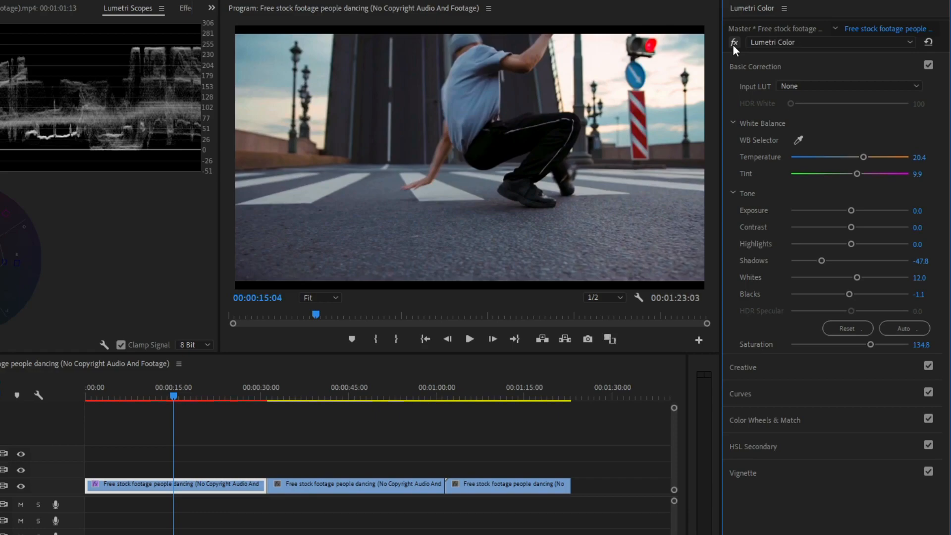
# - Compare the second clip with the first, and select the second clip with the playhead at 00:00:43:19
pyautogui.click(332, 397)
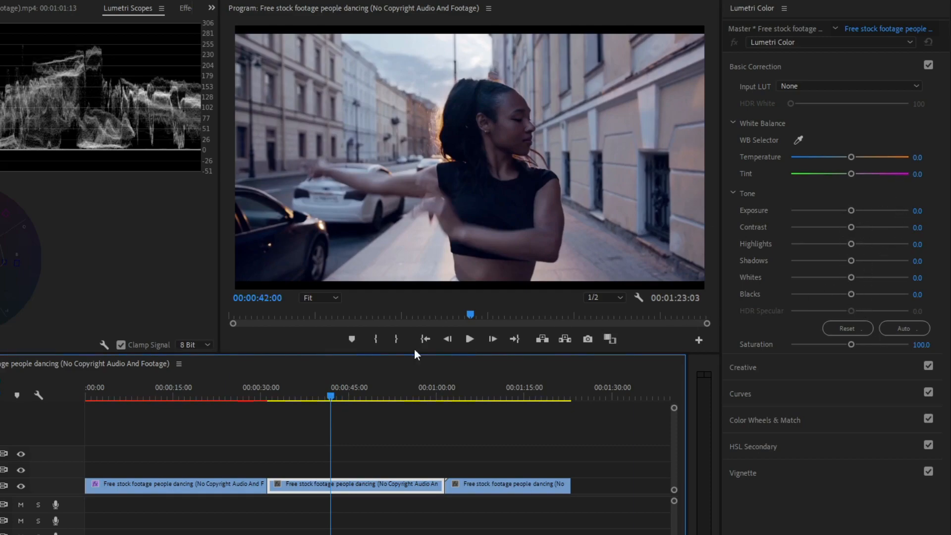
pyautogui.click(184, 396)
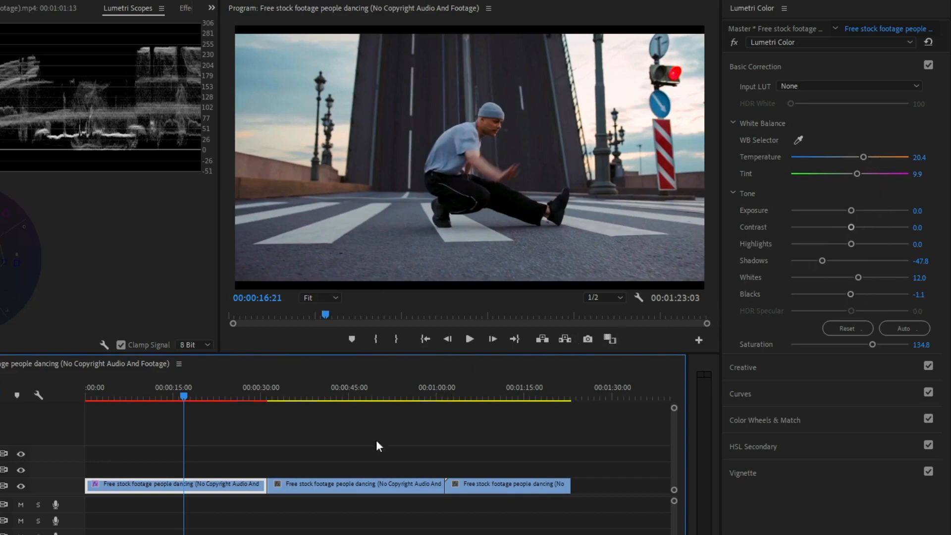
pyautogui.click(335, 488)
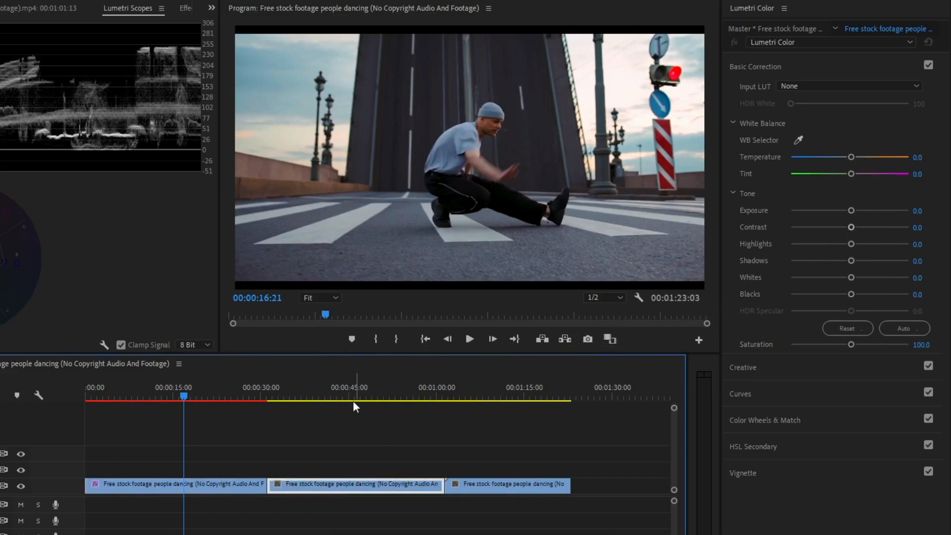
pyautogui.click(340, 399)
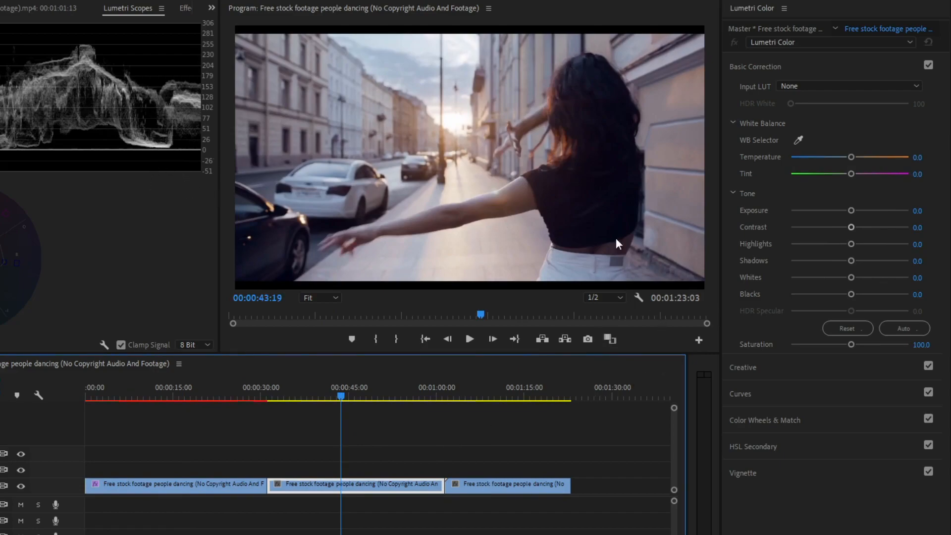
# - Set the second clip's Blacks to -12.0, Shadows to -64.1 and Highlights to 35.9, and compare the effect off and on
pyautogui.moveTo(852, 294); pyautogui.dragTo(846, 295)
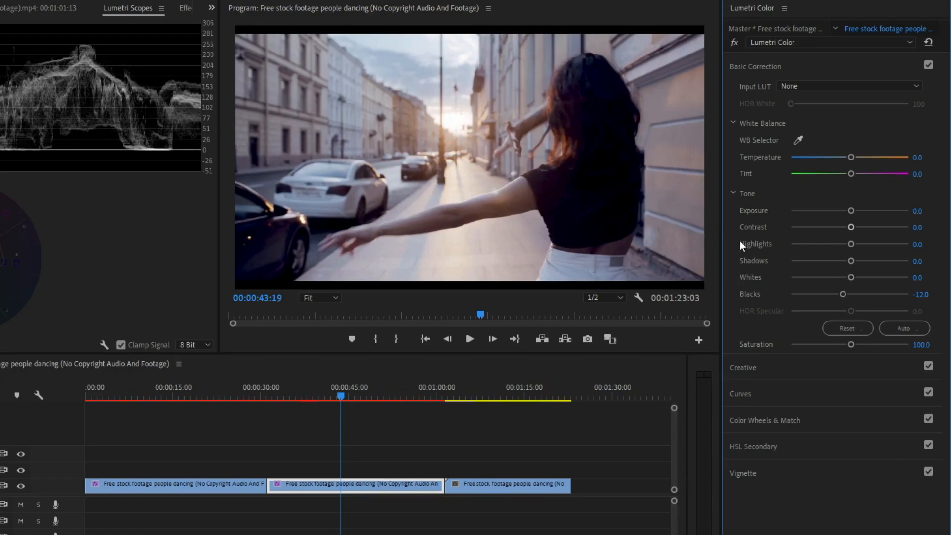
pyautogui.moveTo(849, 260); pyautogui.dragTo(870, 244)
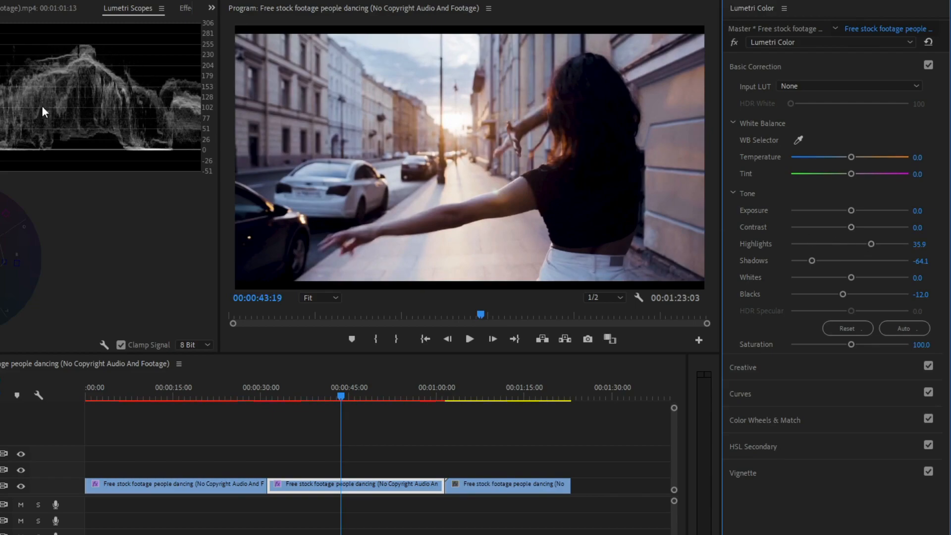
pyautogui.click(733, 43)
pyautogui.click(734, 43)
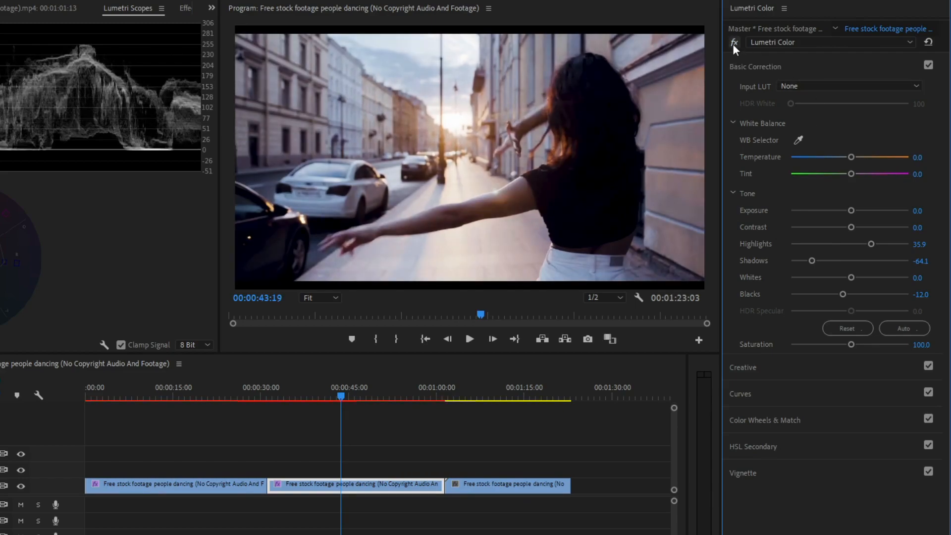
# - White-balance the second clip by sampling the dancer's white trousers, set Saturation to 120.7, and compare the effect off and on
pyautogui.click(799, 141)
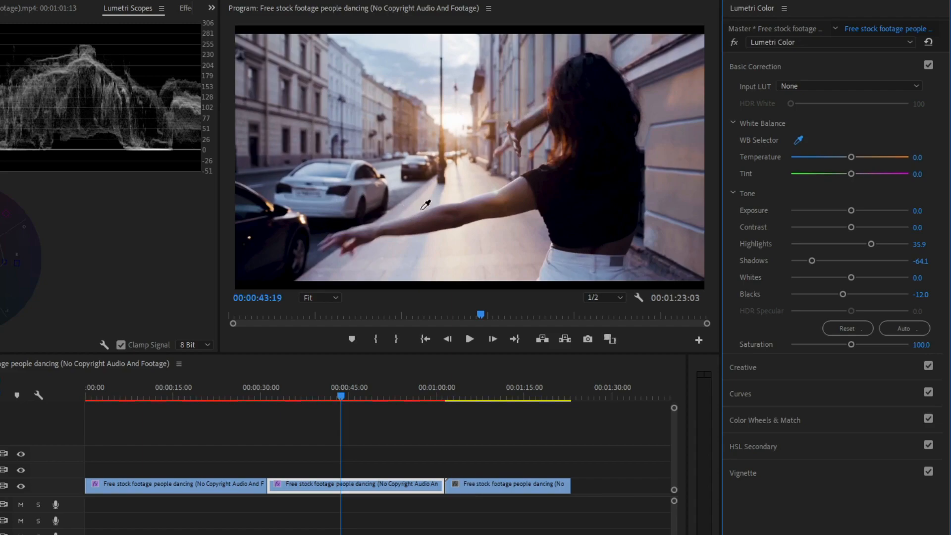
pyautogui.click(547, 265)
pyautogui.moveTo(857, 345)
pyautogui.mouseDown()
pyautogui.moveTo(822, 346)
pyautogui.moveTo(855, 346)
pyautogui.mouseUp()
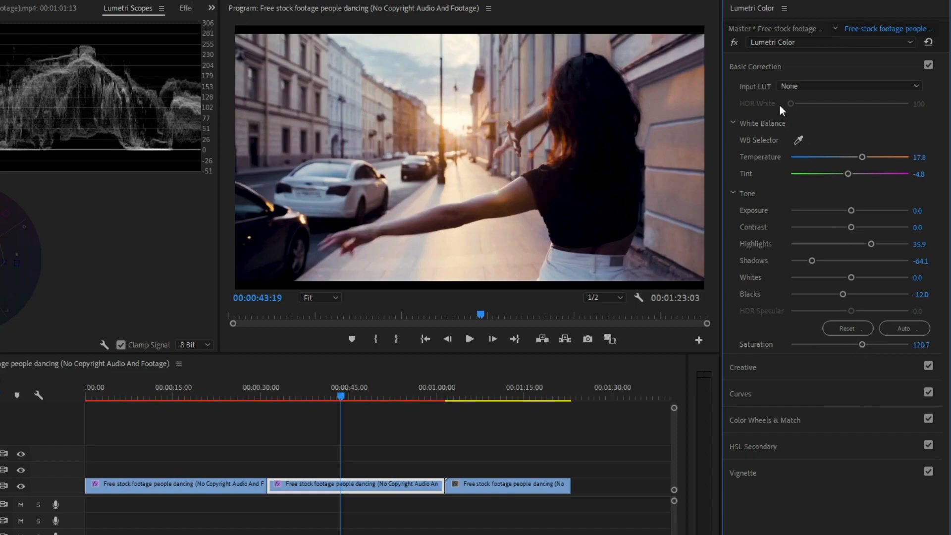
pyautogui.click(735, 41)
pyautogui.click(734, 41)
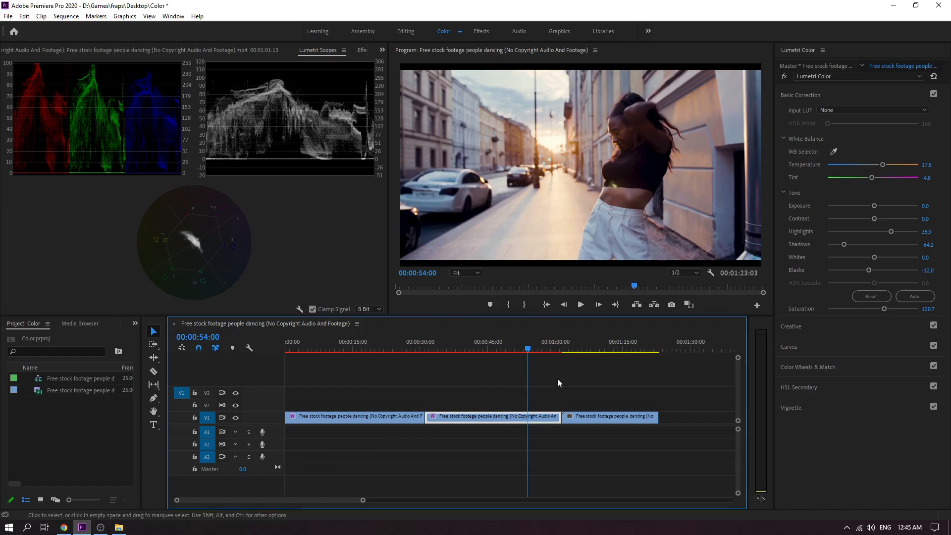
# - Compare the third clip with the corrected second clip and place the playhead at 00:01:01:23, near the third clip's start
pyautogui.click(604, 347)
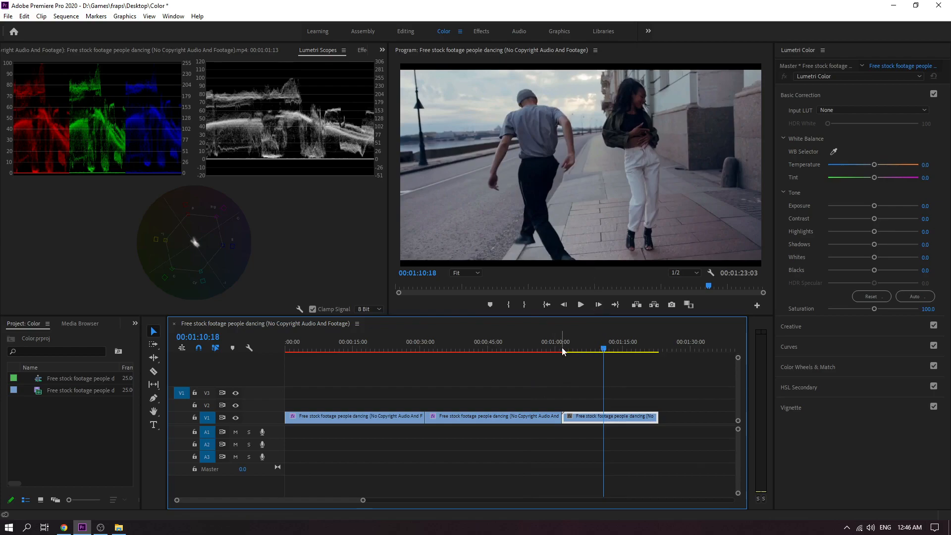
pyautogui.click(514, 348)
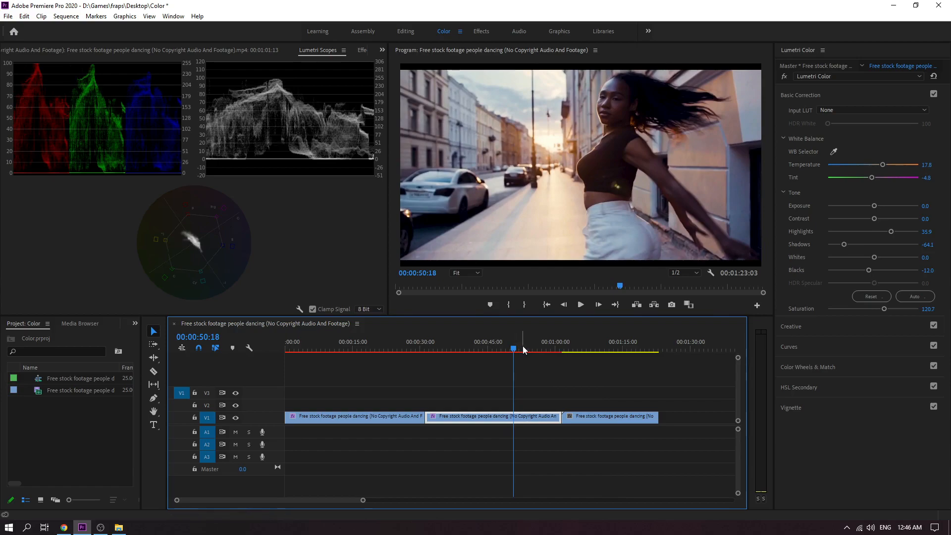
pyautogui.moveTo(515, 348); pyautogui.dragTo(564, 349)
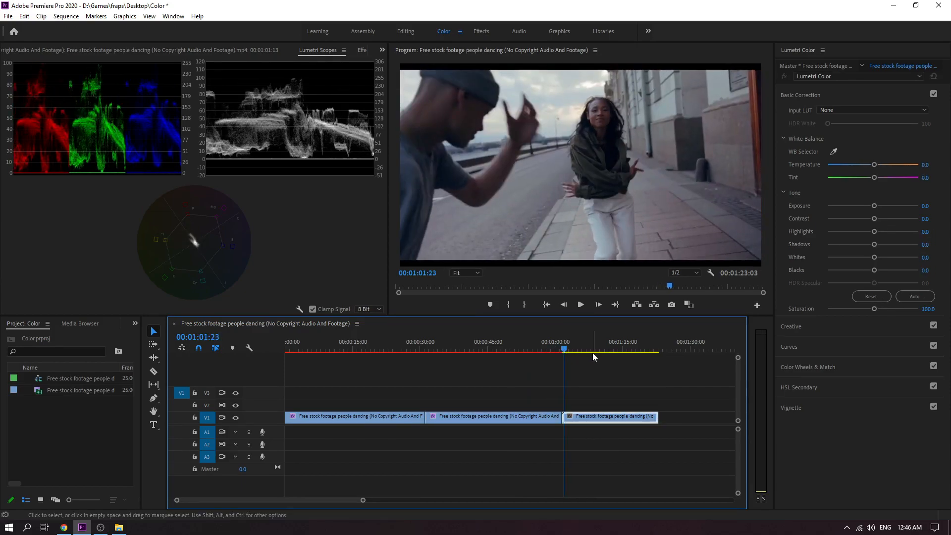
# - Copy the second clip and paste its attributes, including the Lumetri Color effect, onto the third clip
pyautogui.click(476, 419)
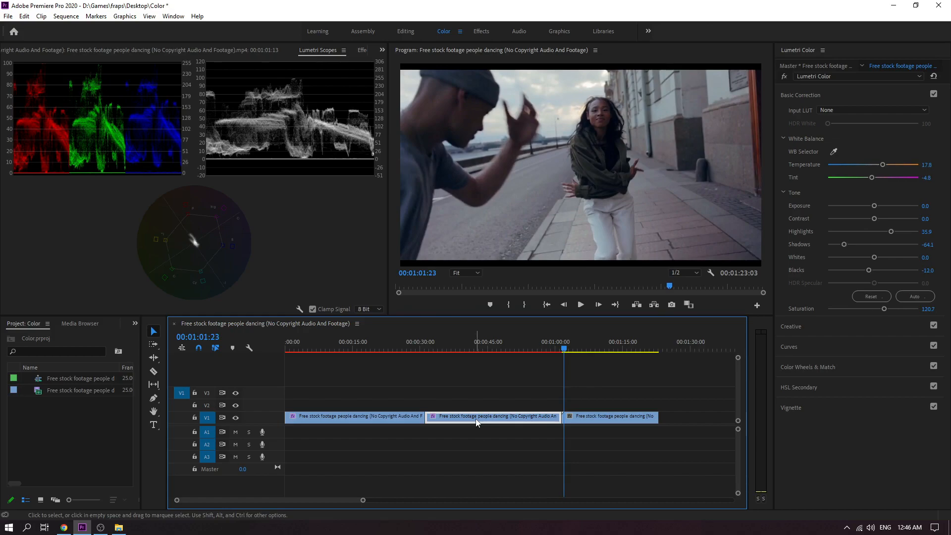
pyautogui.rightClick(476, 420)
pyautogui.click(463, 421)
pyautogui.rightClick(462, 422)
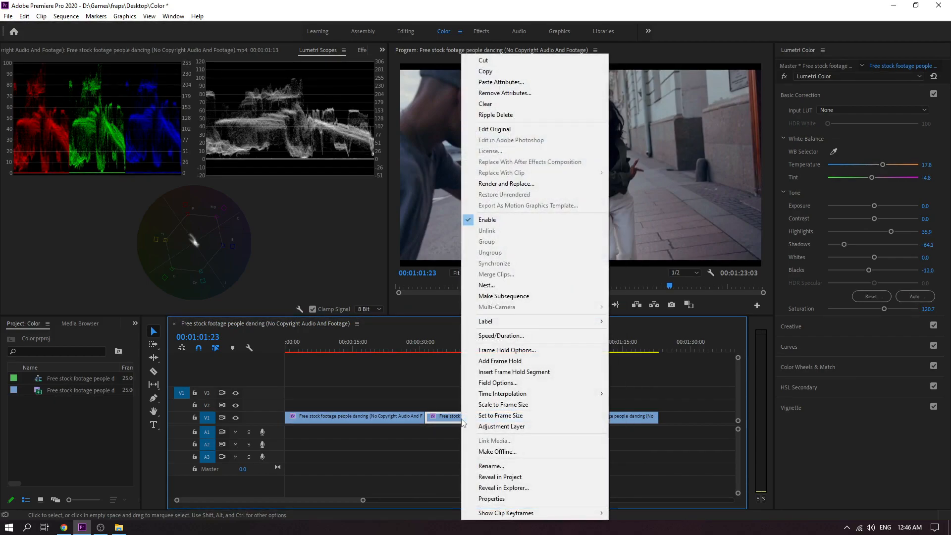
pyautogui.click(486, 71)
pyautogui.click(602, 420)
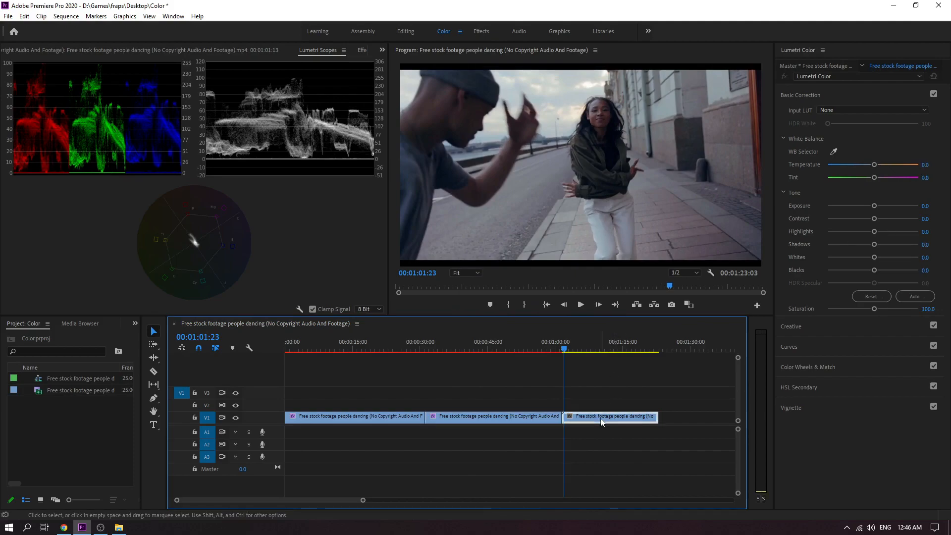
pyautogui.rightClick(602, 420)
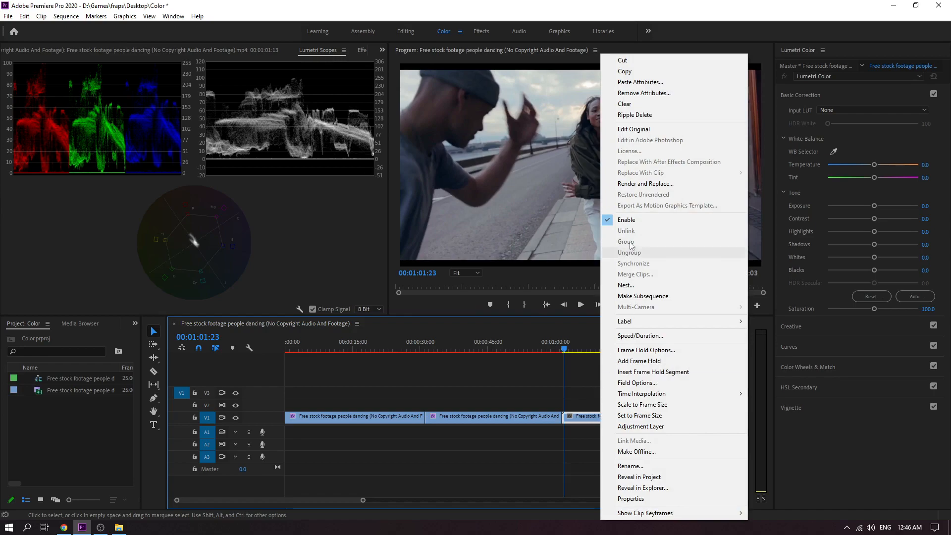
pyautogui.click(630, 83)
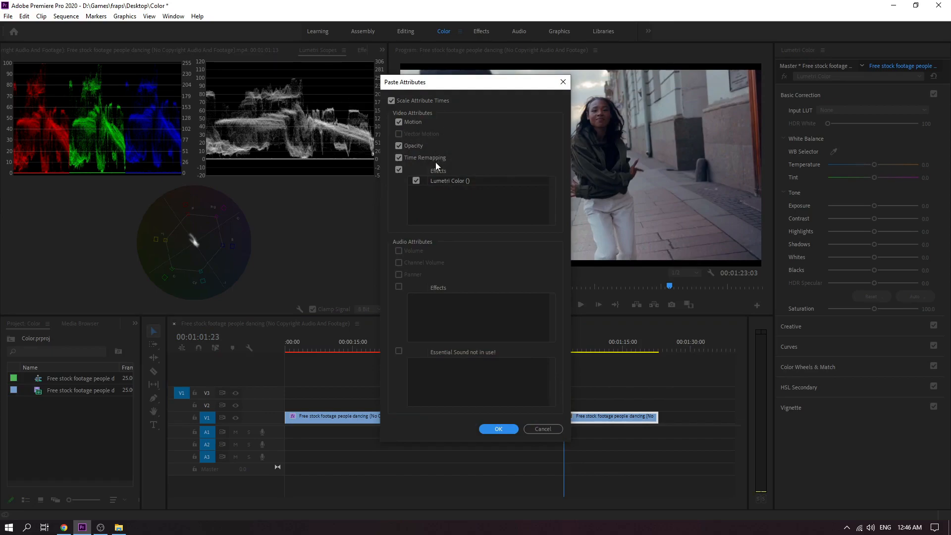
pyautogui.click(416, 181)
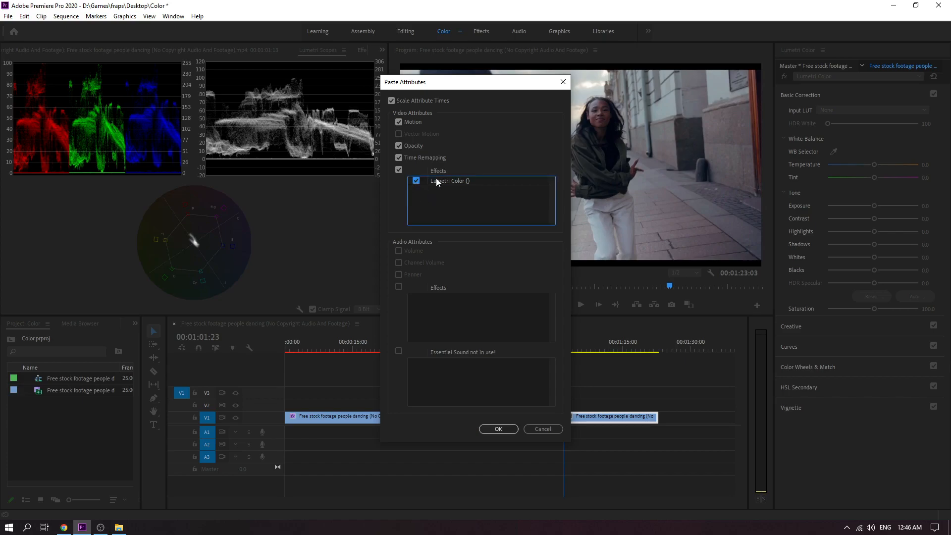
pyautogui.click(498, 430)
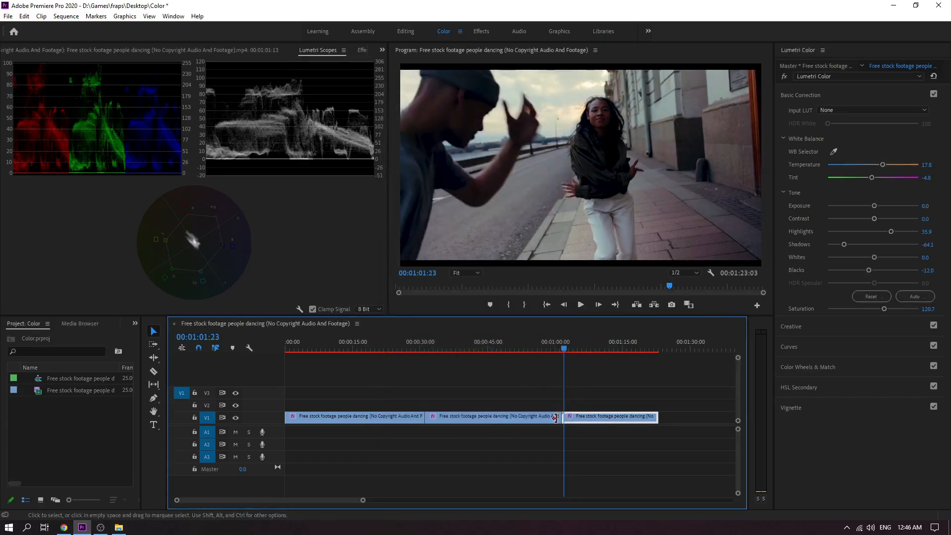
# - Check the third clip's opening frames and show the Color Match comparison view with the playhead at 00:01:01:23
pyautogui.moveTo(564, 350)
pyautogui.mouseDown()
pyautogui.moveTo(575, 352)
pyautogui.moveTo(566, 348)
pyautogui.mouseUp()
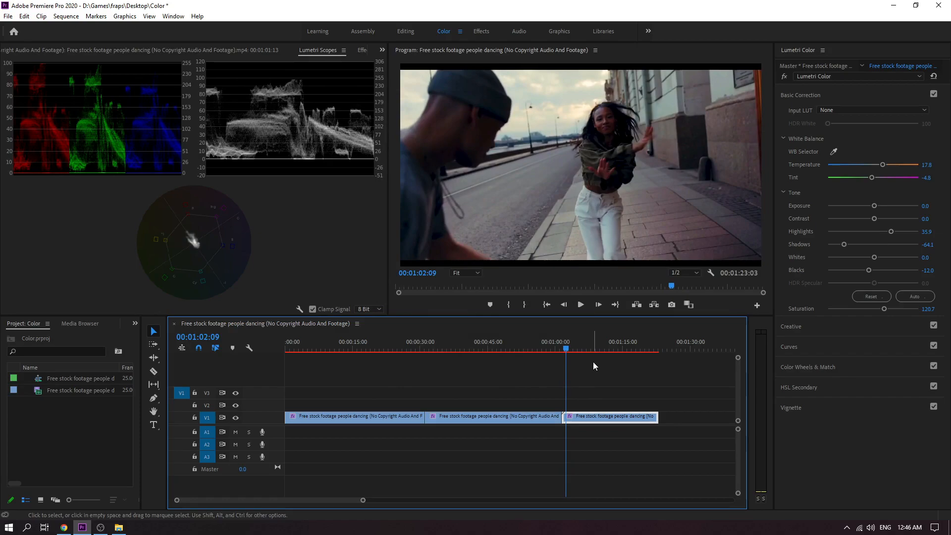
pyautogui.moveTo(566, 348)
pyautogui.mouseDown()
pyautogui.moveTo(553, 349)
pyautogui.moveTo(564, 350)
pyautogui.mouseUp()
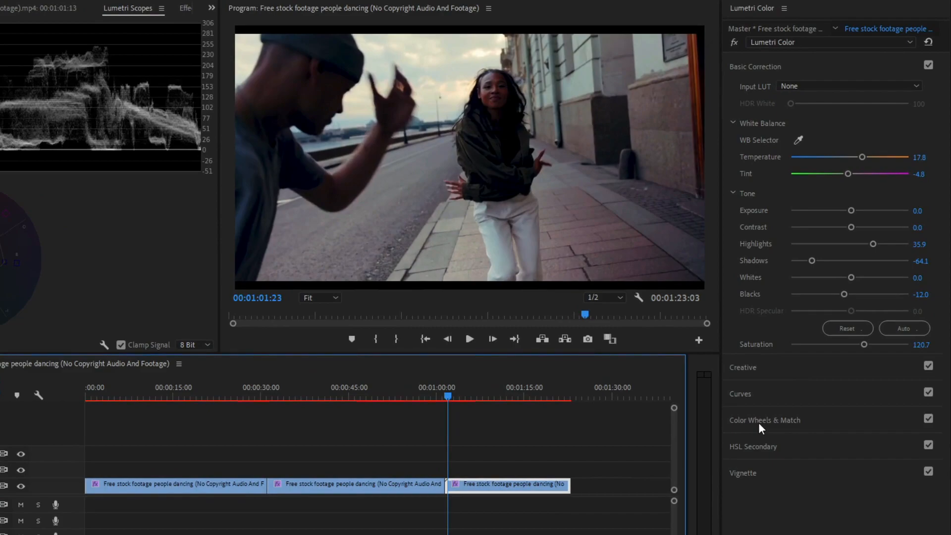
pyautogui.click(759, 423)
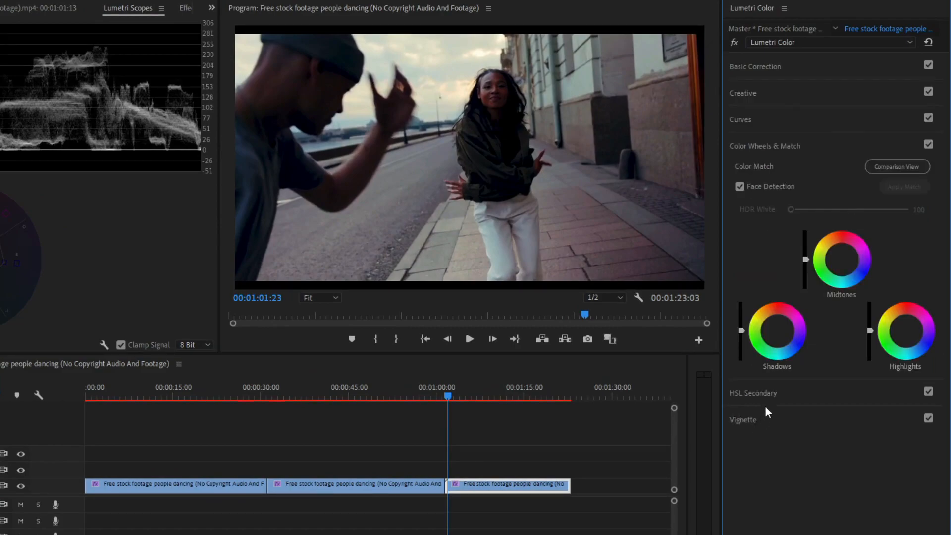
pyautogui.click(890, 168)
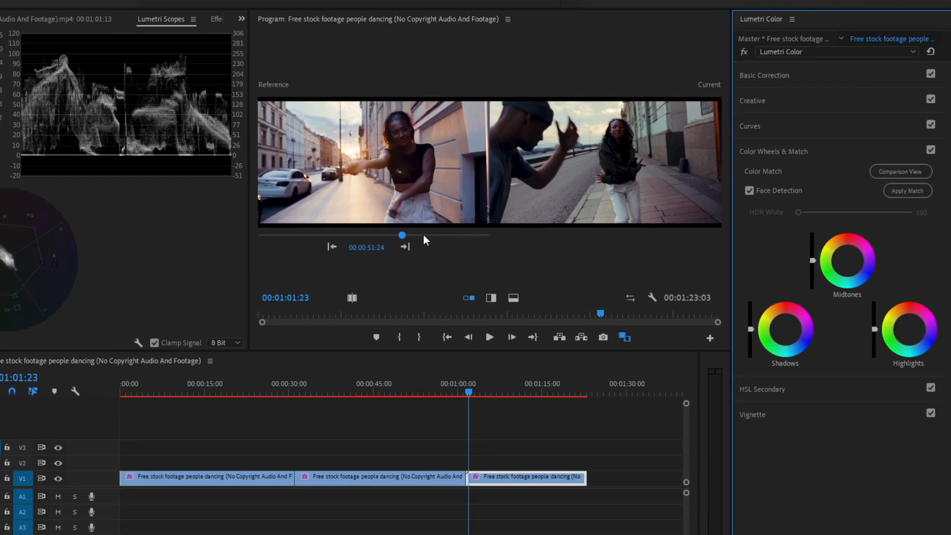
# - Set the comparison reference to the second clip's frame at 00:00:48:01 and the current frame to 00:01:09:07 in the third clip
pyautogui.moveTo(400, 234); pyautogui.dragTo(276, 235)
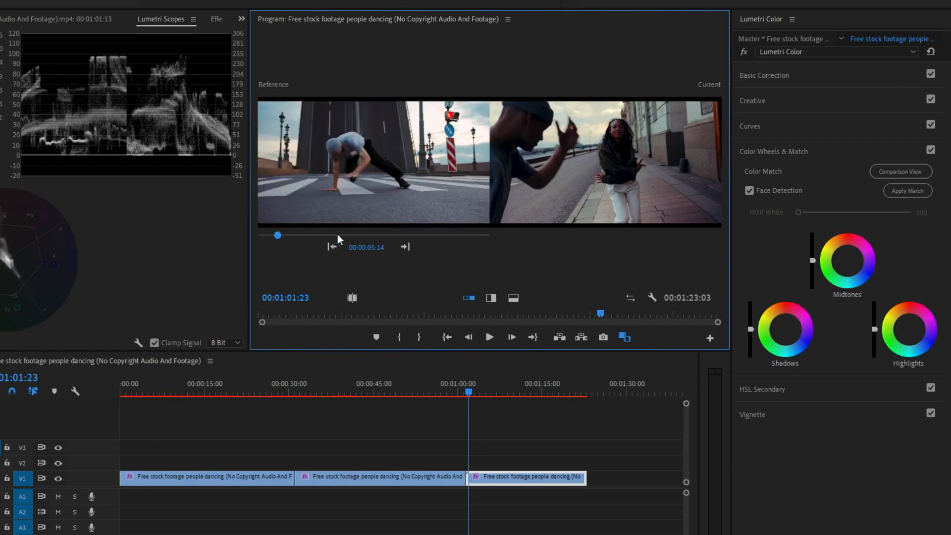
pyautogui.click(372, 235)
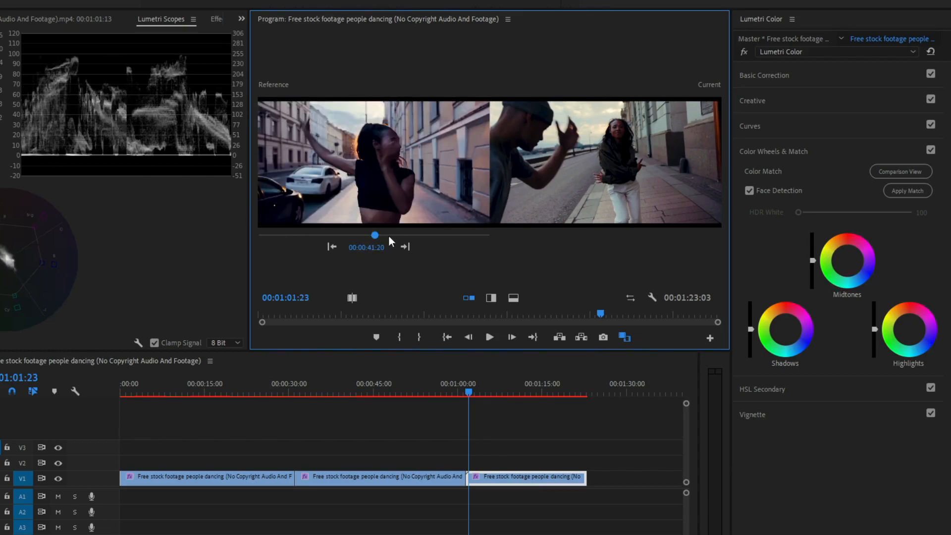
pyautogui.click(388, 236)
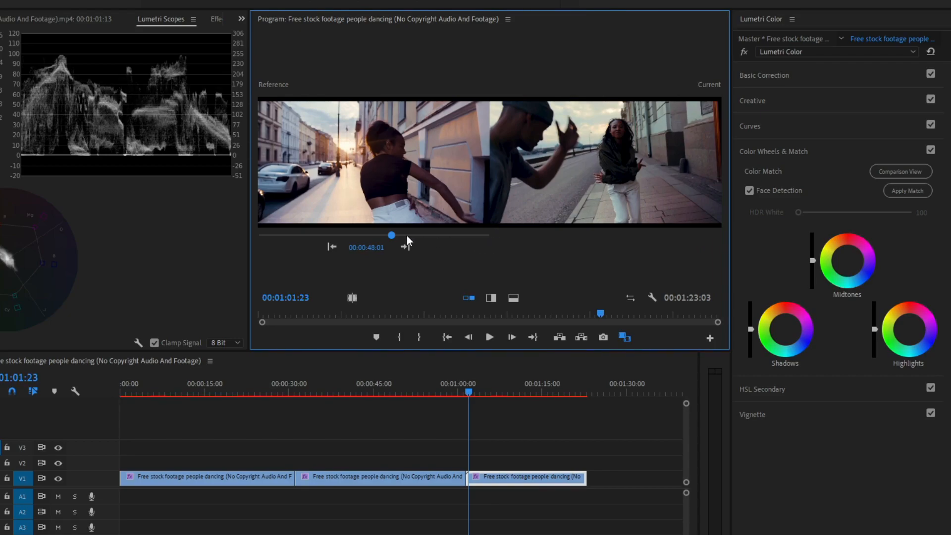
pyautogui.moveTo(468, 392); pyautogui.dragTo(510, 401)
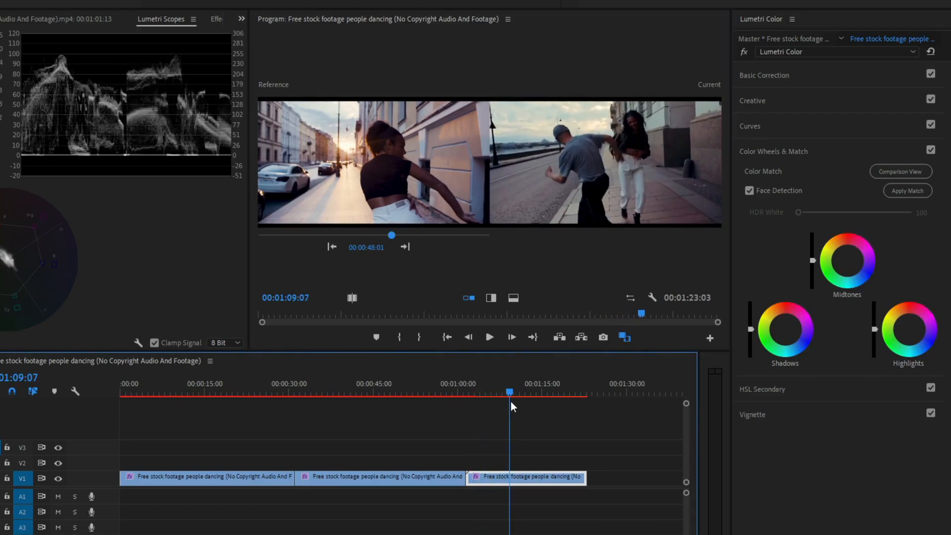
# - In the third clip's Basic Correction, set Blacks to 0.0 and Shadows to 14.1
pyautogui.click(767, 75)
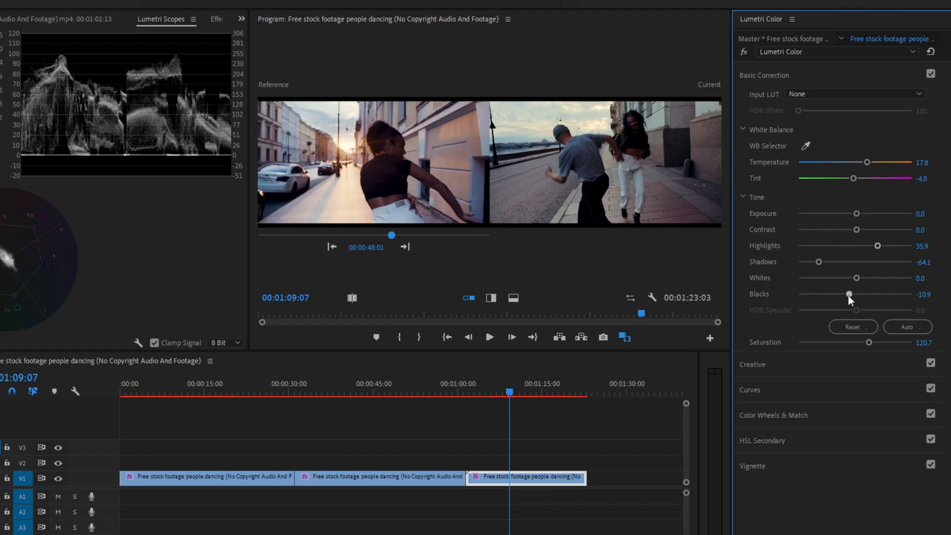
pyautogui.moveTo(847, 296)
pyautogui.mouseDown()
pyautogui.moveTo(831, 295)
pyautogui.moveTo(854, 296)
pyautogui.mouseUp()
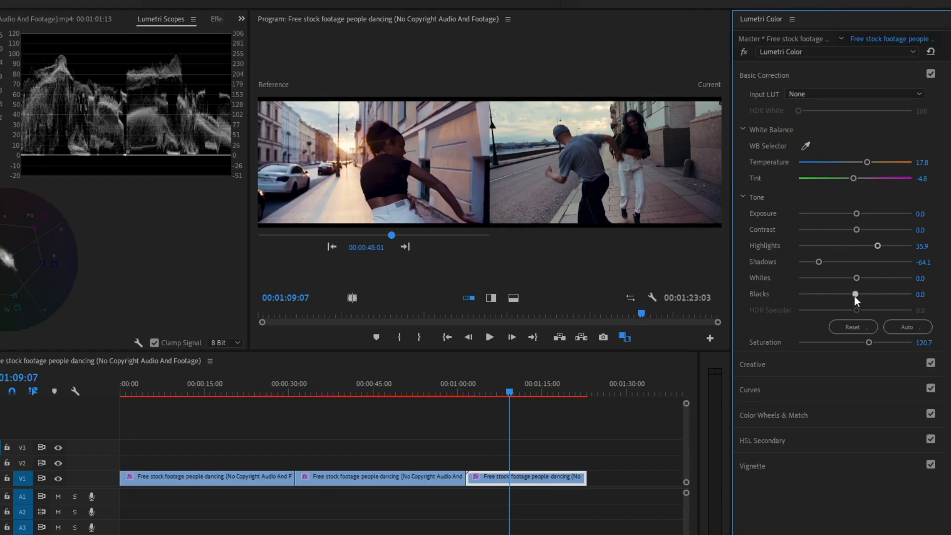
pyautogui.click(821, 262)
pyautogui.moveTo(824, 260); pyautogui.dragTo(862, 263)
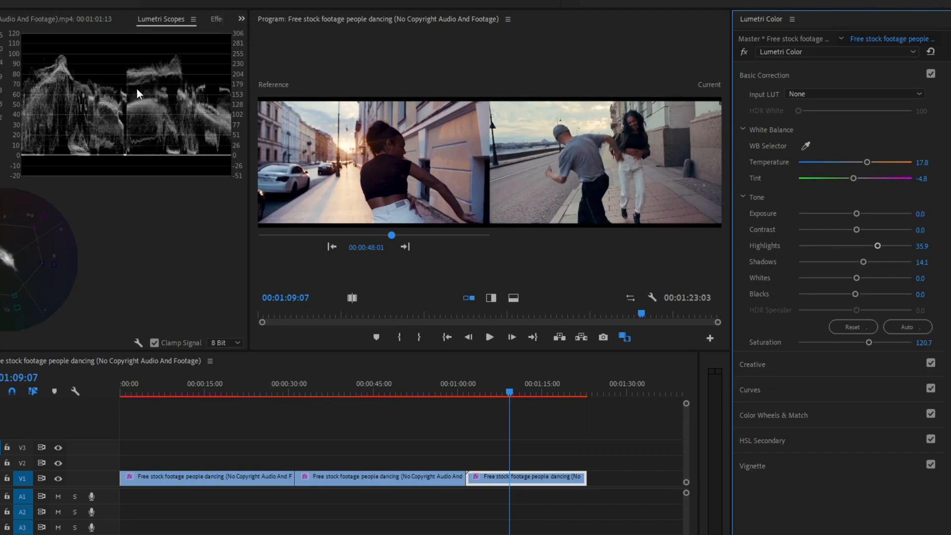
# - Set the third clip's Shadows to 43.5, Highlights to 31.5 and Whites to -4.3, and sample the woman's white trousers for white balance
pyautogui.moveTo(863, 262); pyautogui.dragTo(870, 262)
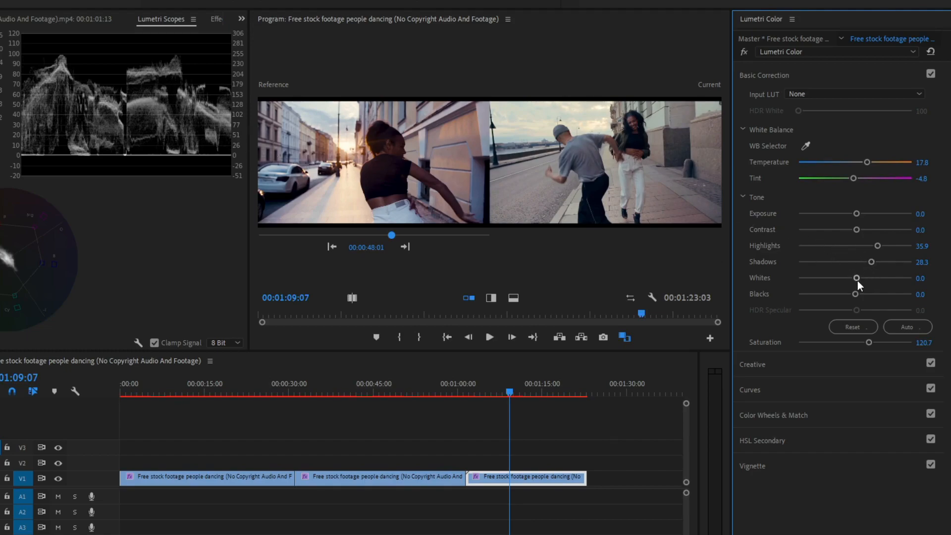
pyautogui.moveTo(857, 279); pyautogui.dragTo(872, 254)
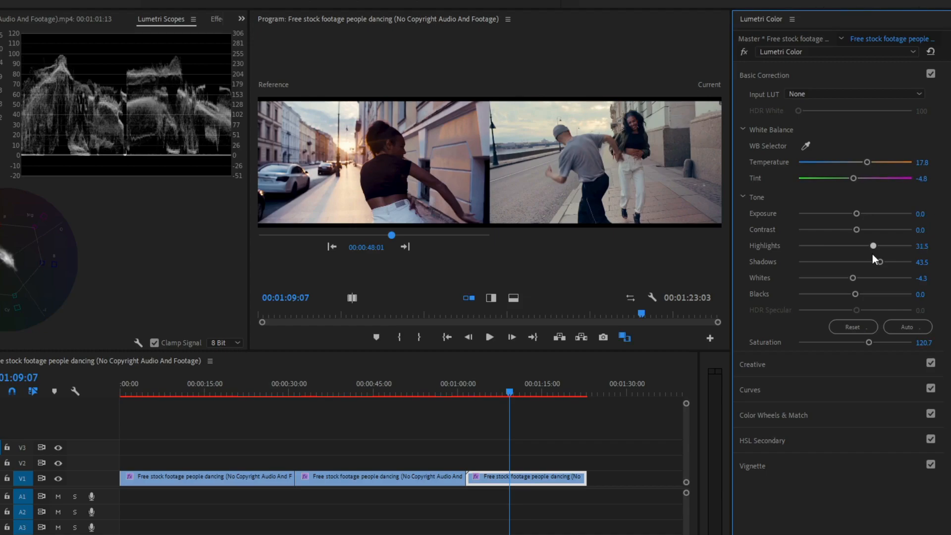
pyautogui.click(806, 144)
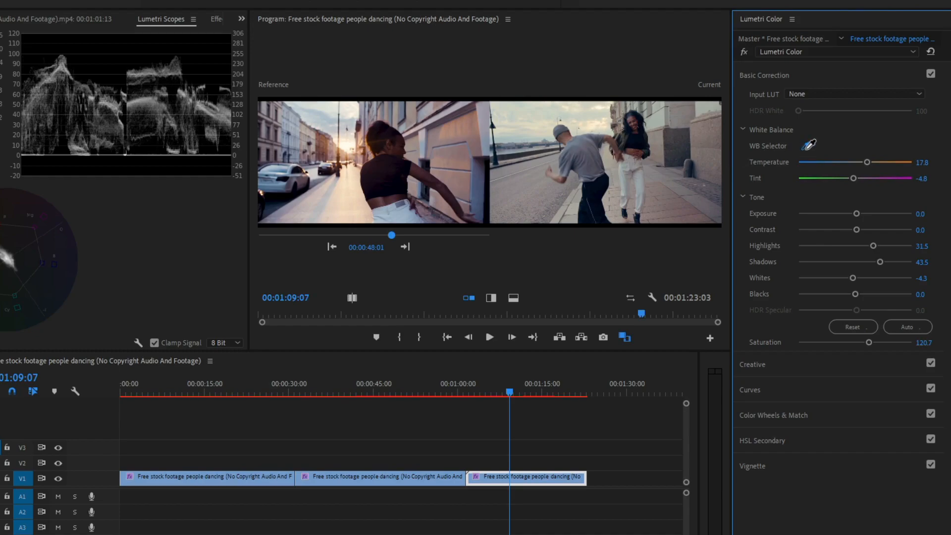
pyautogui.click(625, 185)
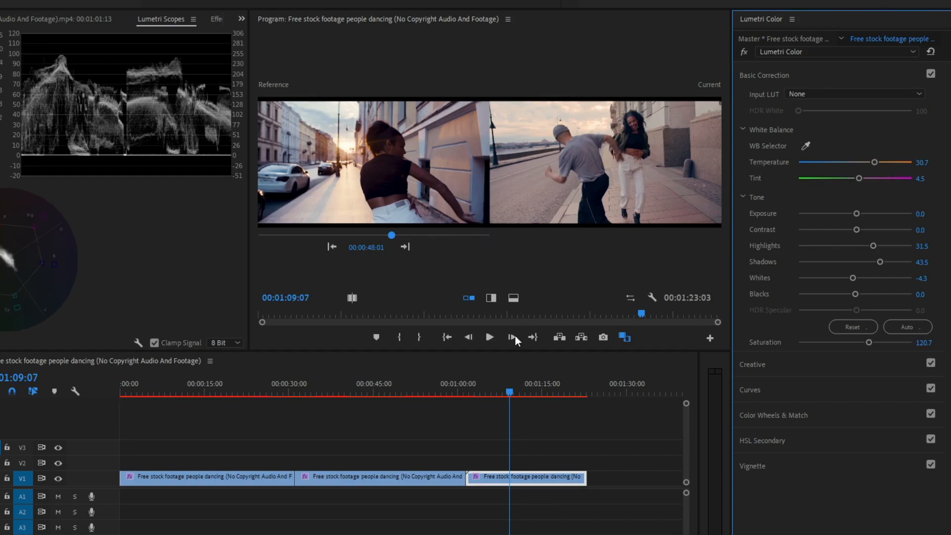
# - Save the project and compare the third clip at 00:01:02:23 with and without its Lumetri Color effect
pyautogui.moveTo(510, 394); pyautogui.dragTo(475, 401)
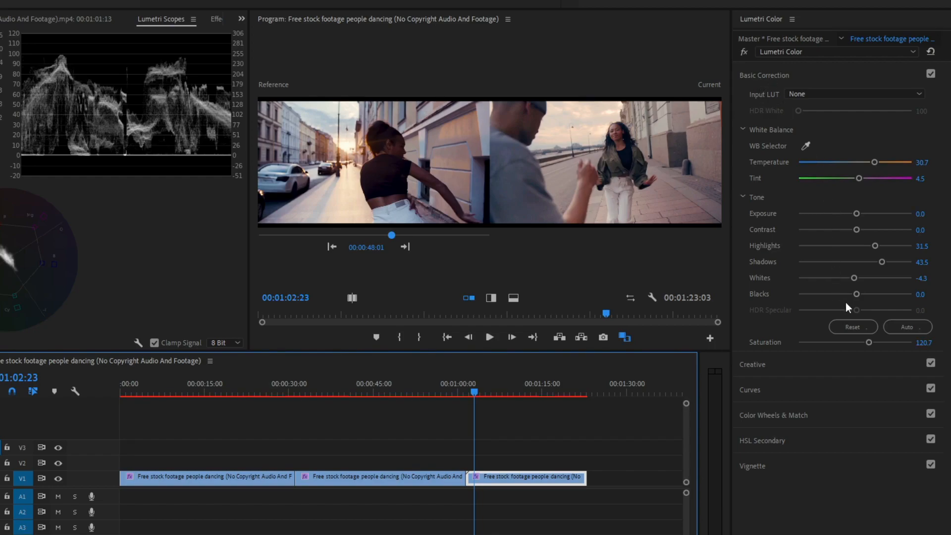
pyautogui.hotkey('ctrl', 's')
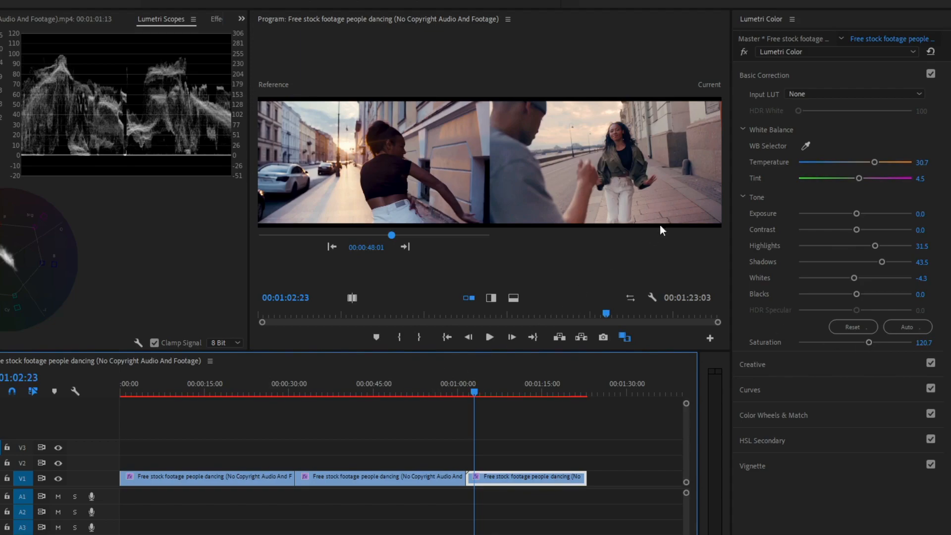
pyautogui.click(744, 52)
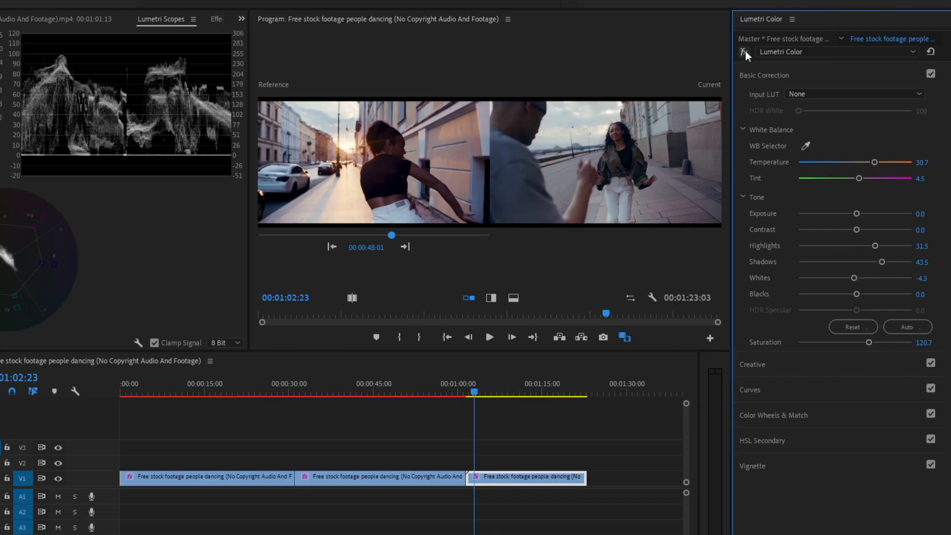
pyautogui.click(745, 51)
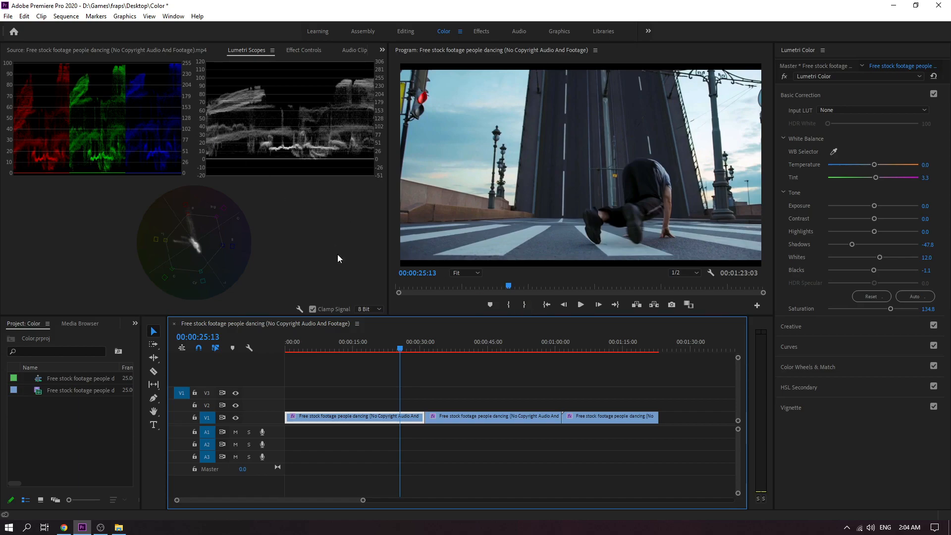
# - Set the second clip's Temperature to -5.4 and Tint to -1.1 in Basic Correction
pyautogui.moveTo(400, 348); pyautogui.dragTo(375, 349)
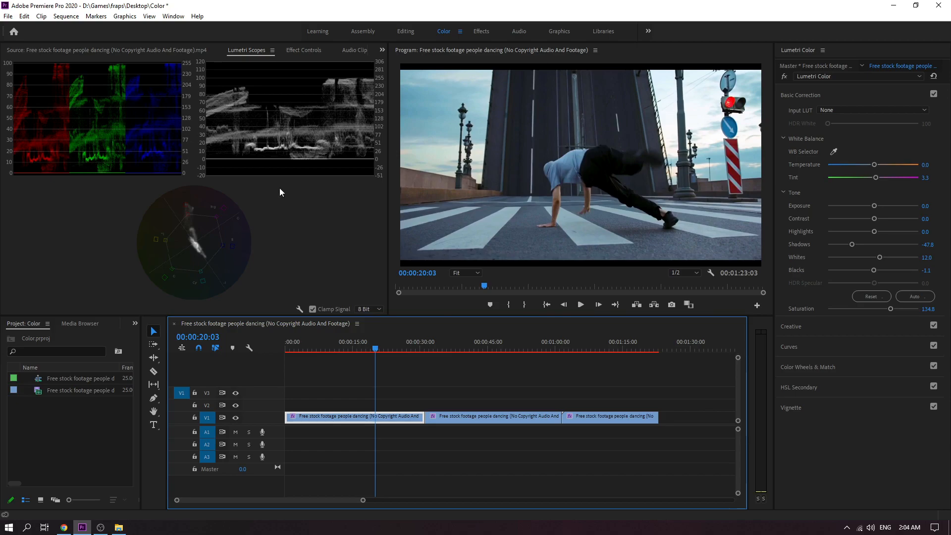
pyautogui.moveTo(376, 348); pyautogui.dragTo(445, 353)
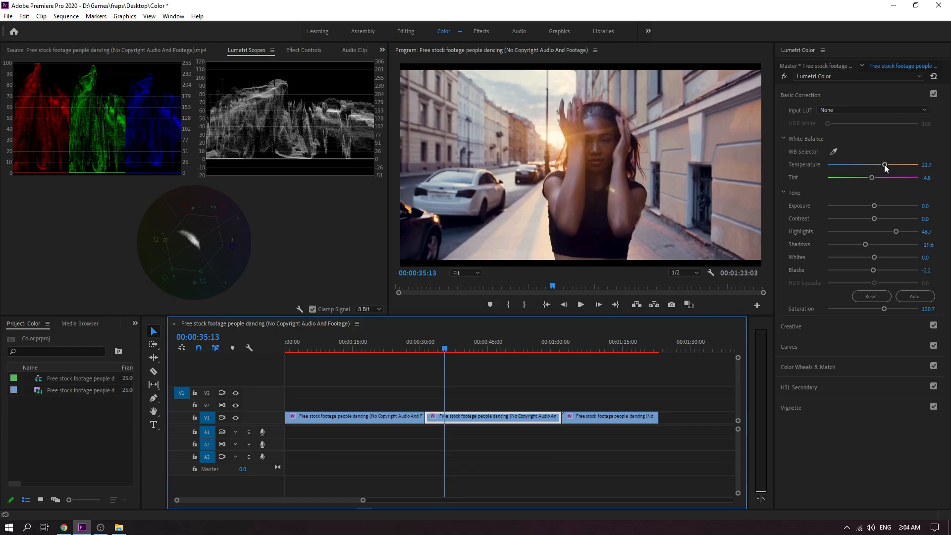
pyautogui.moveTo(884, 165); pyautogui.dragTo(886, 165)
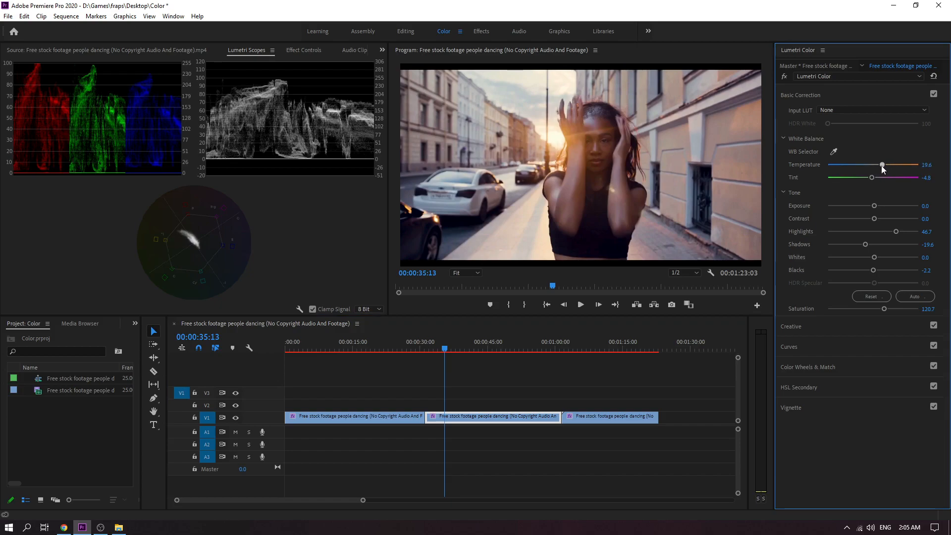
pyautogui.moveTo(878, 166); pyautogui.dragTo(871, 168)
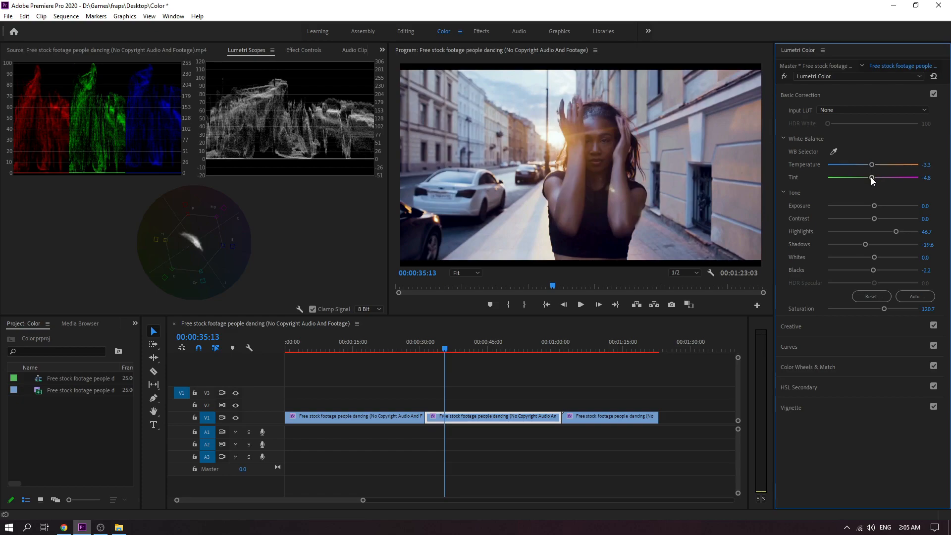
pyautogui.moveTo(870, 177)
pyautogui.mouseDown()
pyautogui.moveTo(883, 177)
pyautogui.moveTo(873, 167)
pyautogui.mouseUp()
pyautogui.moveTo(871, 167)
pyautogui.mouseDown()
pyautogui.moveTo(861, 167)
pyautogui.moveTo(881, 176)
pyautogui.moveTo(868, 178)
pyautogui.moveTo(869, 169)
pyautogui.moveTo(874, 179)
pyautogui.mouseUp()
# - Set the third clip's Tint to 5.4 and reset its Temperature to 0.0
pyautogui.moveTo(446, 349); pyautogui.dragTo(569, 349)
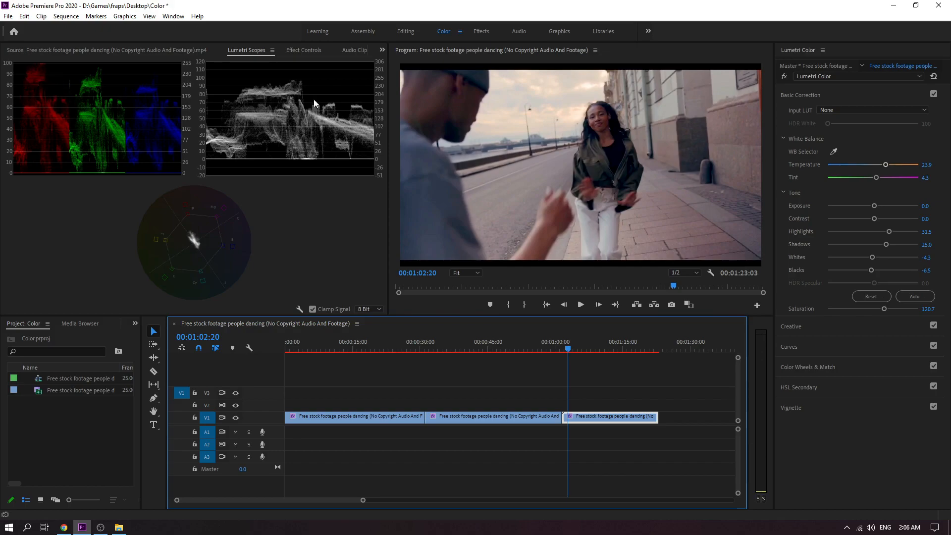
pyautogui.moveTo(885, 165); pyautogui.dragTo(872, 166)
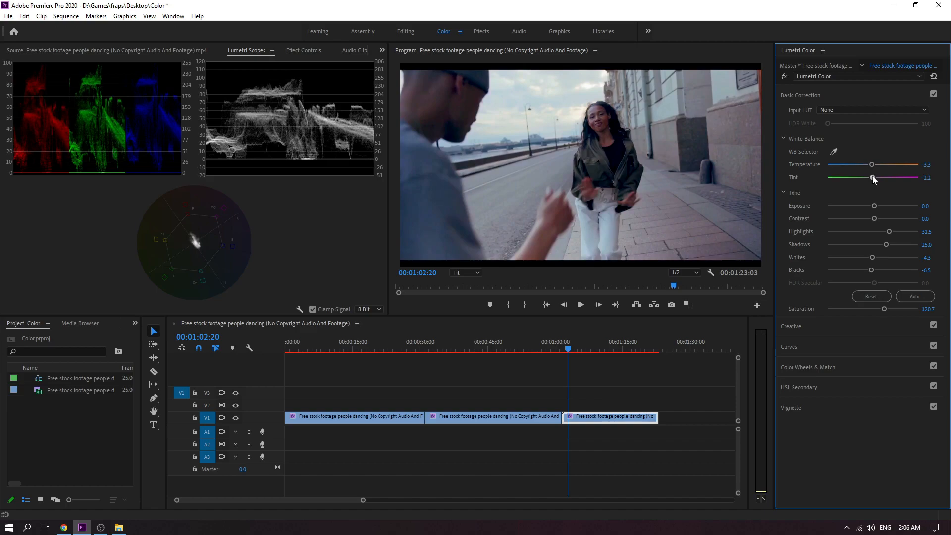
pyautogui.moveTo(876, 179); pyautogui.dragTo(875, 176)
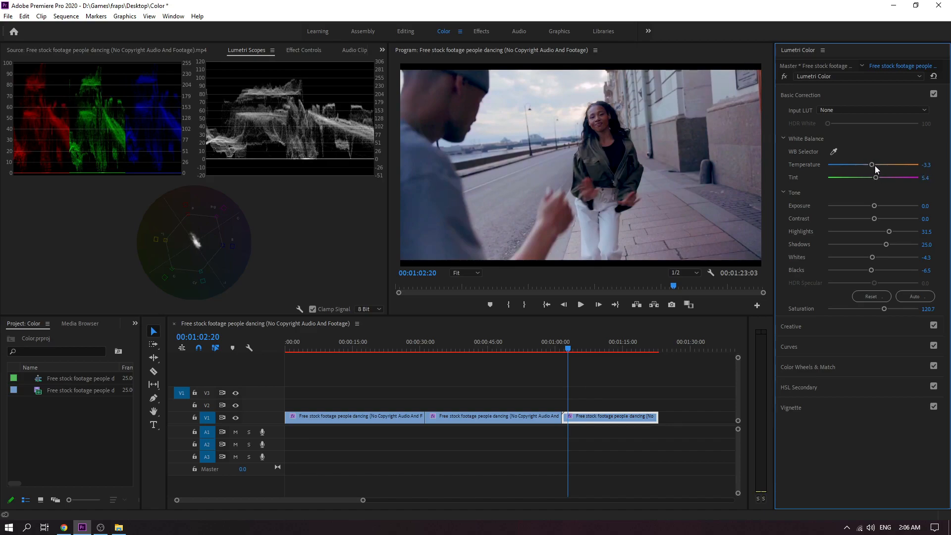
pyautogui.doubleClick(873, 165)
# - Compare the second clip at 00:00:48:21 and the third clip at 00:01:09:21 with and without their Lumetri Color effects
pyautogui.moveTo(569, 351); pyautogui.dragTo(505, 362)
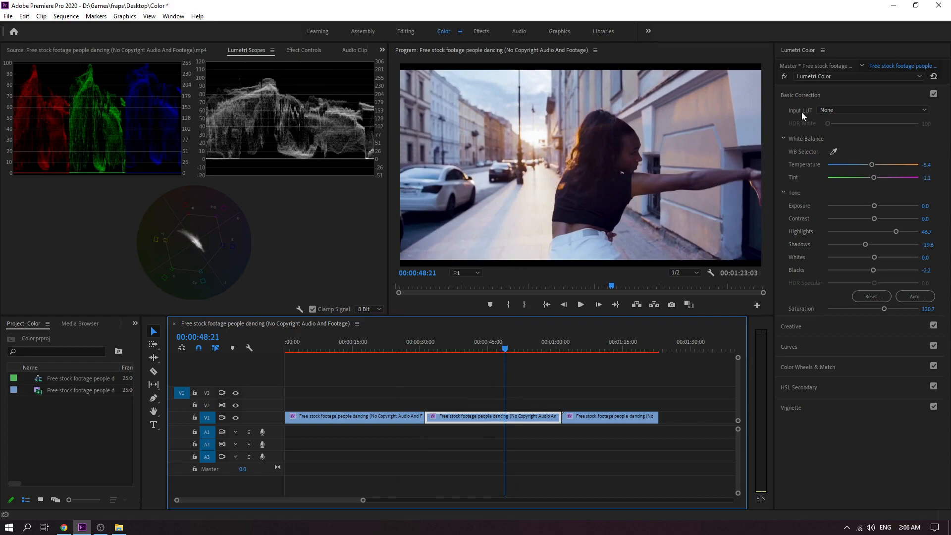
pyautogui.click(784, 76)
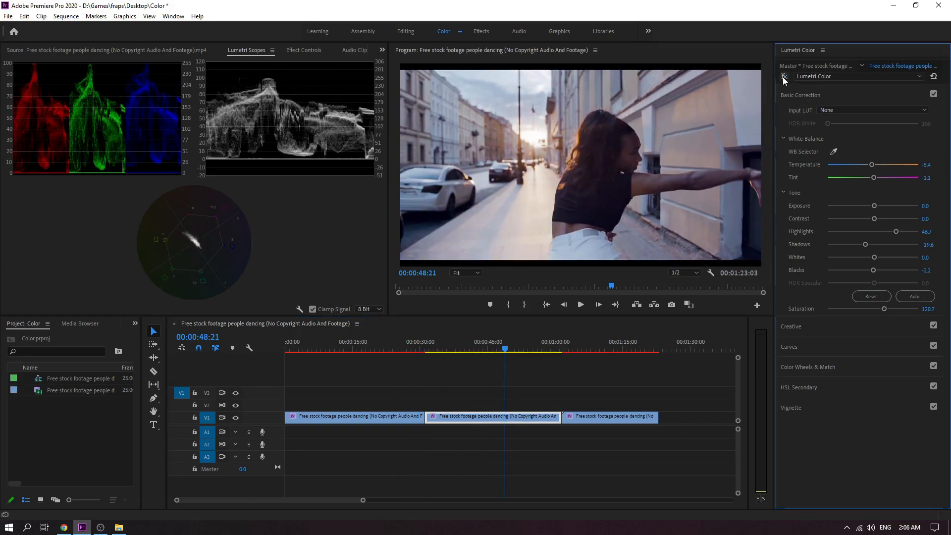
pyautogui.click(783, 77)
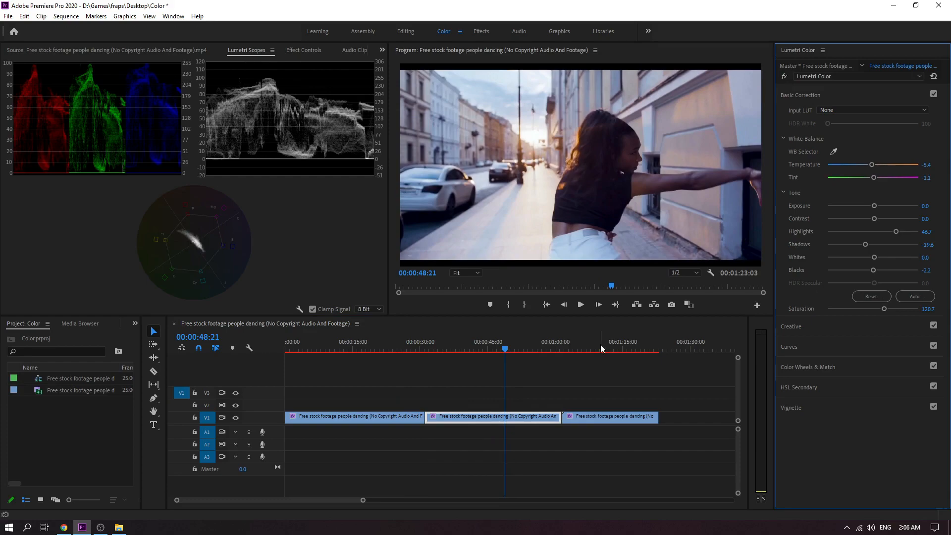
pyautogui.click(600, 345)
pyautogui.click(787, 77)
pyautogui.click(784, 76)
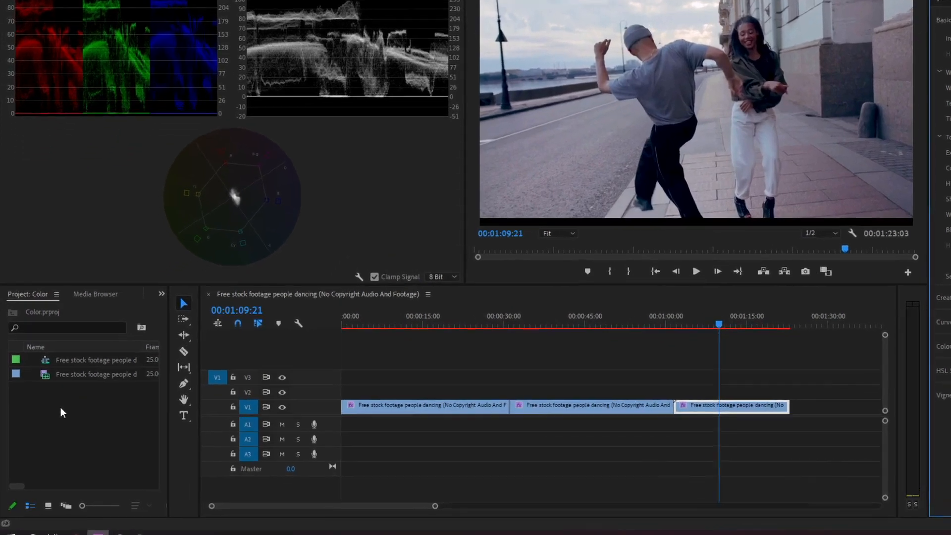
# - Create a 1280 × 720, 25 fps adjustment layer and place it on V2 across all three clips
pyautogui.rightClick(52, 417)
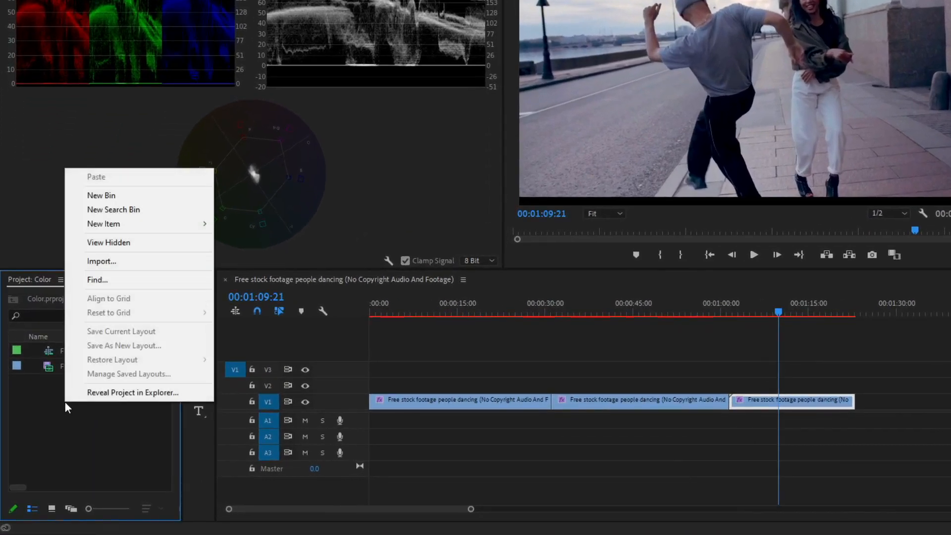
pyautogui.moveTo(117, 226)
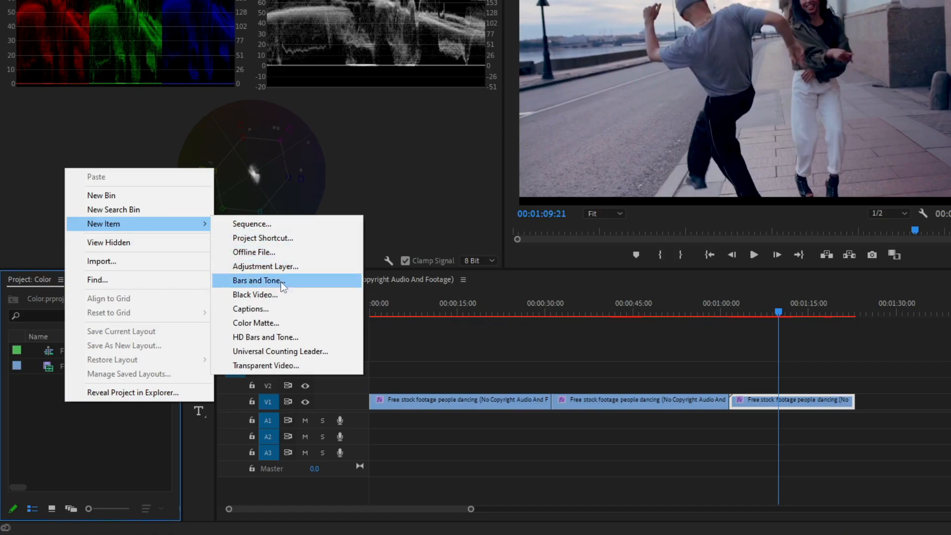
pyautogui.click(305, 270)
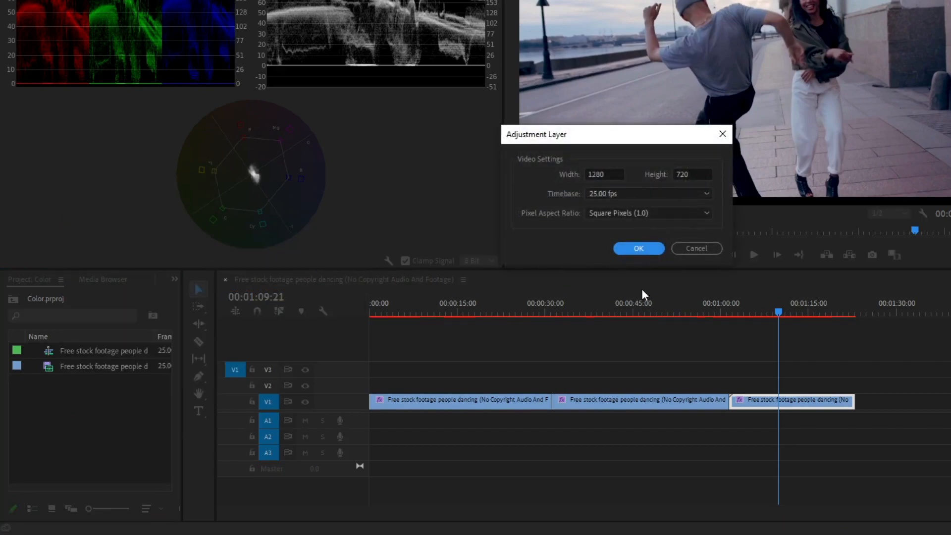
pyautogui.click(638, 248)
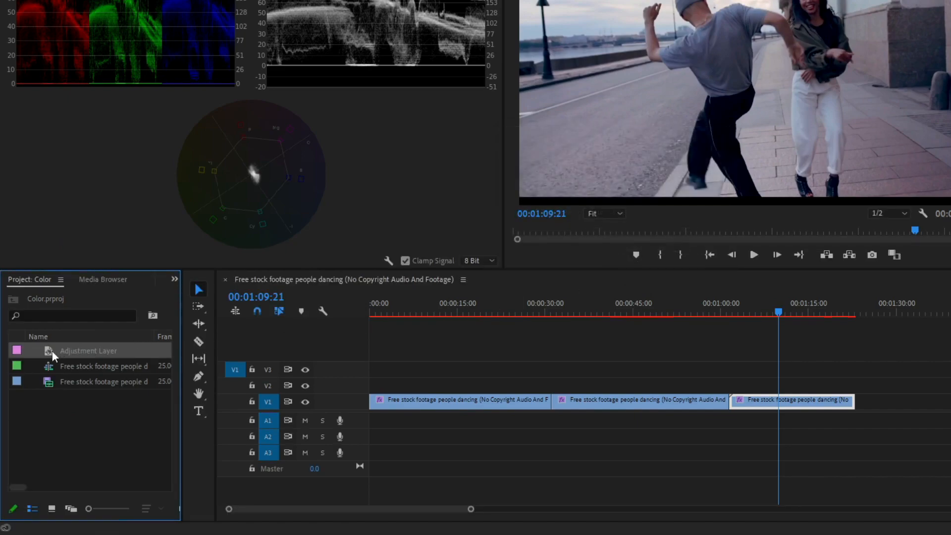
pyautogui.moveTo(62, 355); pyautogui.dragTo(844, 432)
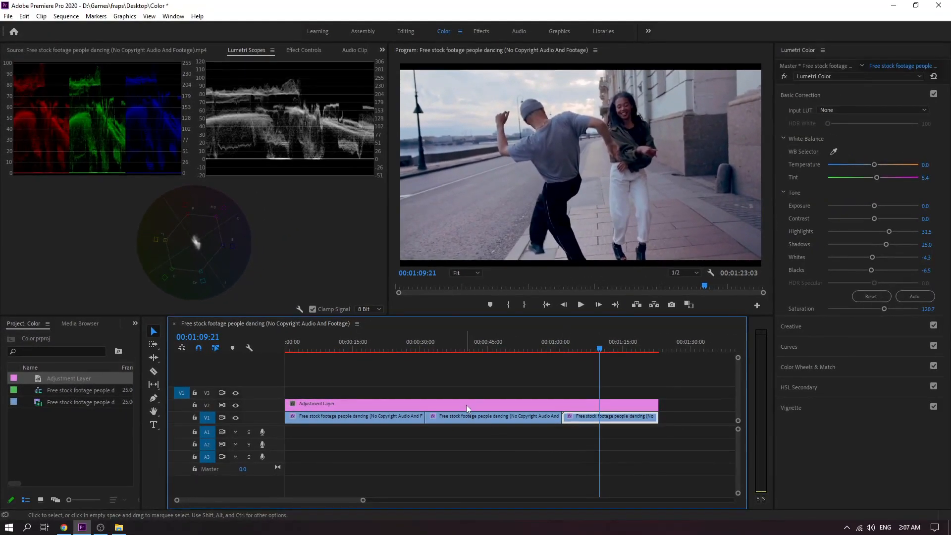
# - Select the adjustment layer on V2 and open the Creative section of its Lumetri Color settings
pyautogui.click(466, 405)
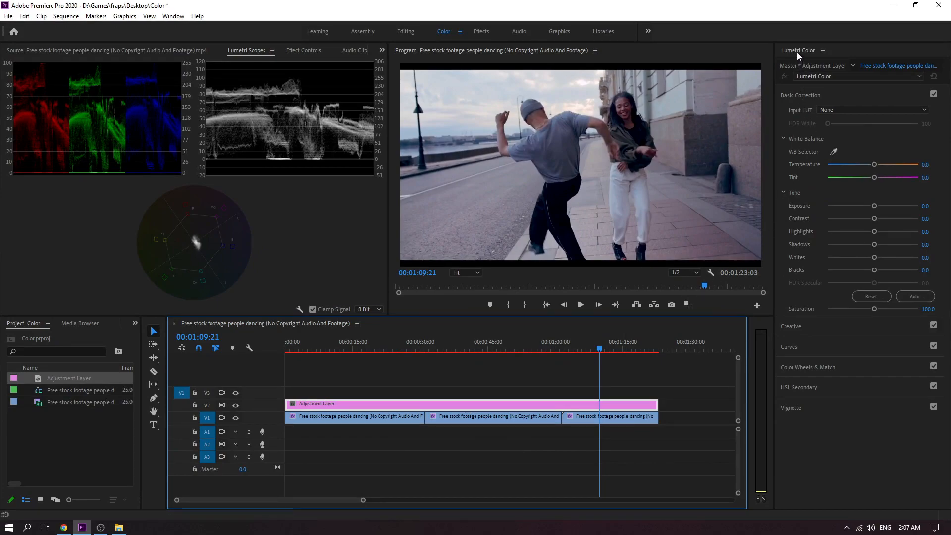
pyautogui.click(798, 328)
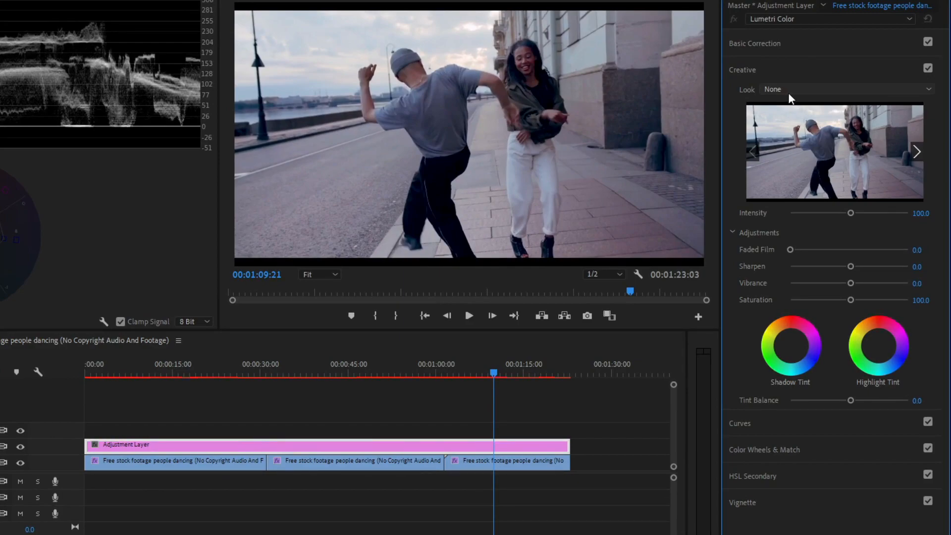
pyautogui.click(825, 91)
pyautogui.click(825, 91)
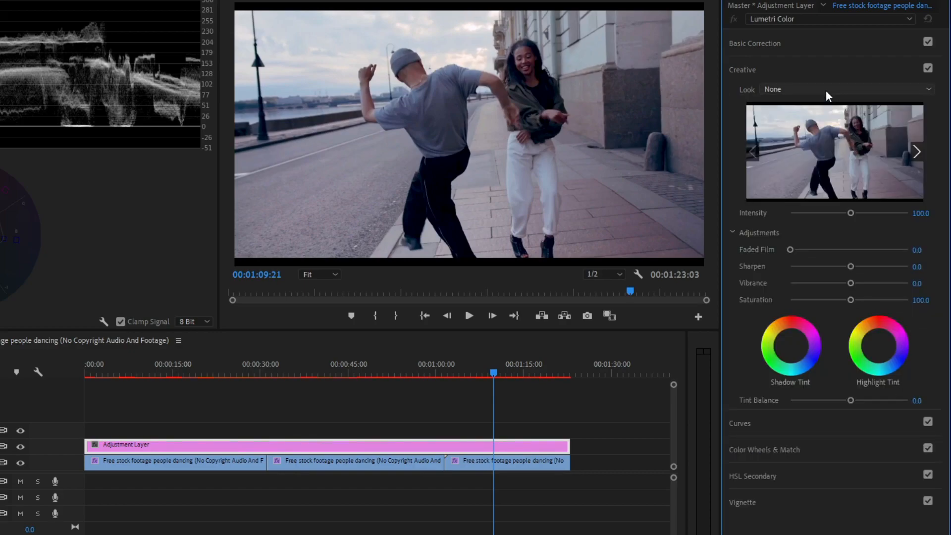
# - Browse the Creative look previews up to SL CLEAN STRAIGHT LDR and go back to SL CLEAN STRAIGHT HDR without applying a look
pyautogui.click(916, 150)
pyautogui.click(916, 150)
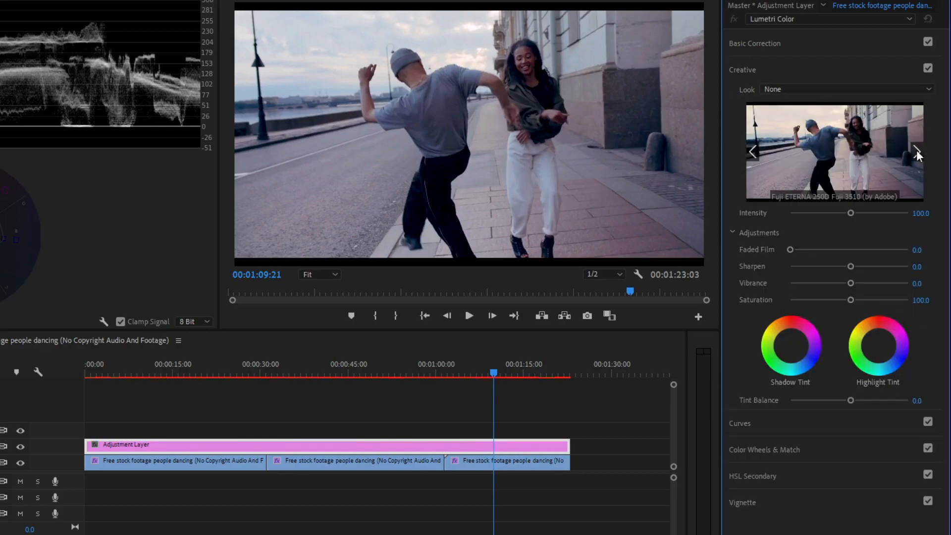
pyautogui.click(917, 149)
pyautogui.click(916, 150)
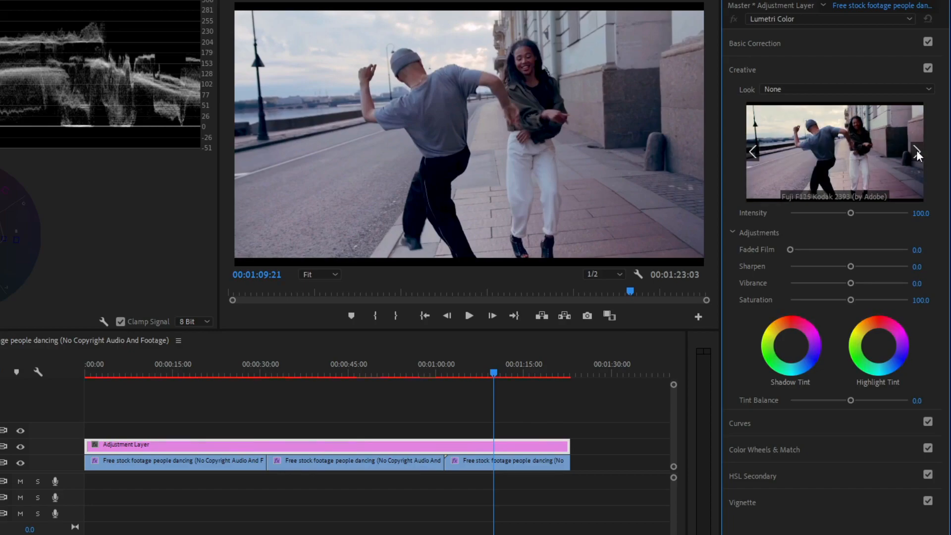
pyautogui.click(916, 149)
pyautogui.click(916, 150)
pyautogui.click(916, 149)
pyautogui.click(916, 150)
pyautogui.click(917, 150)
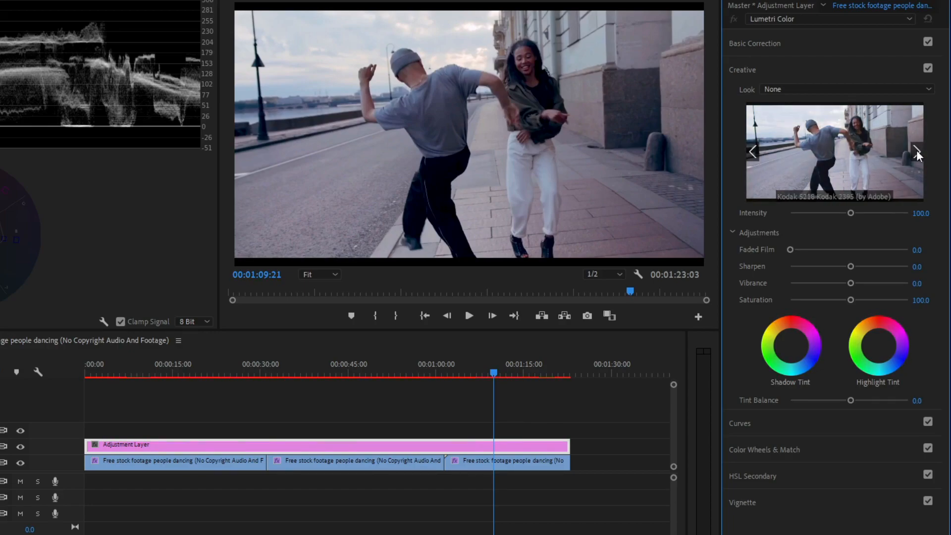
pyautogui.click(916, 150)
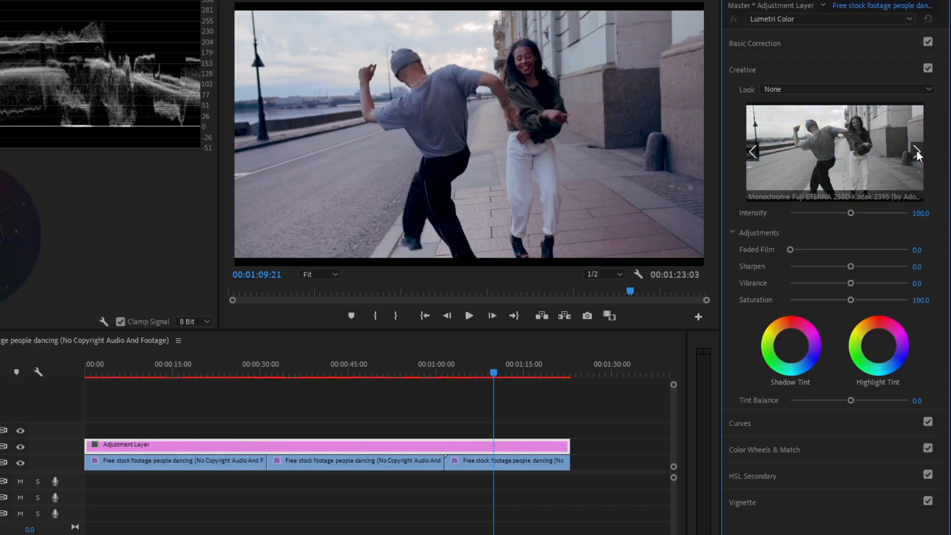
pyautogui.click(916, 149)
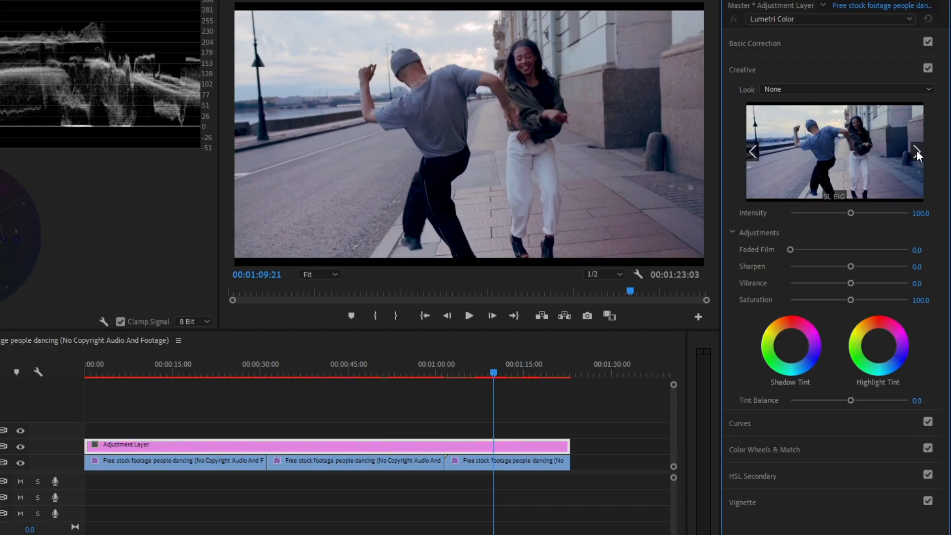
pyautogui.click(916, 149)
pyautogui.click(916, 150)
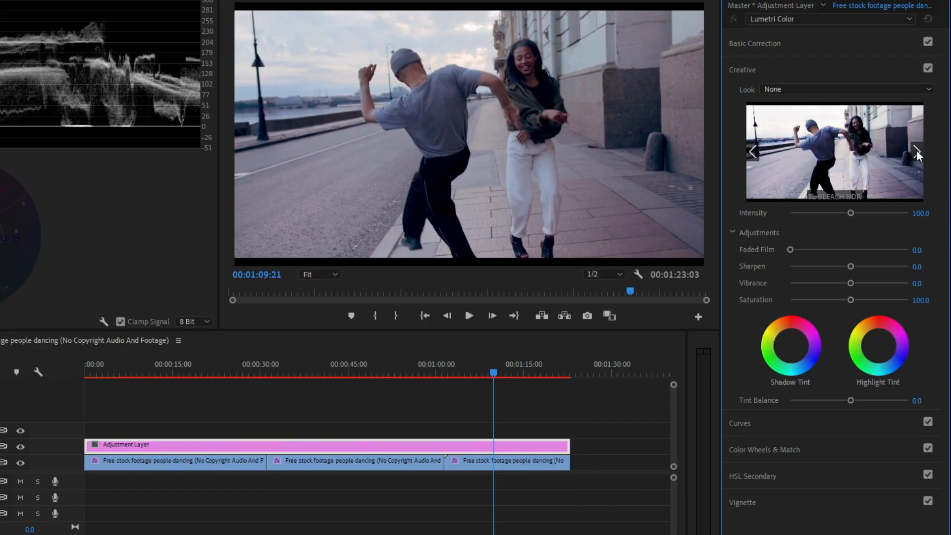
pyautogui.click(916, 150)
pyautogui.click(916, 149)
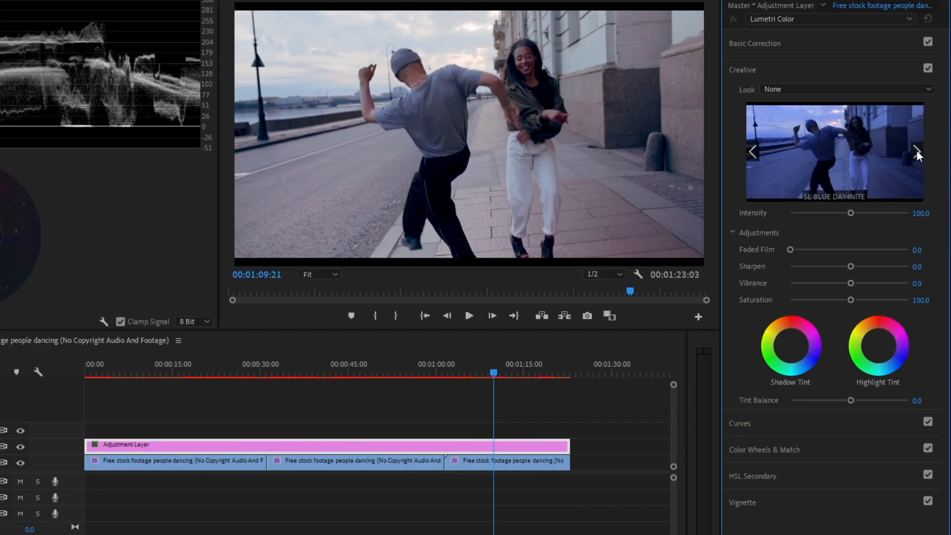
pyautogui.click(916, 150)
pyautogui.click(916, 150)
pyautogui.click(916, 149)
pyautogui.click(916, 149)
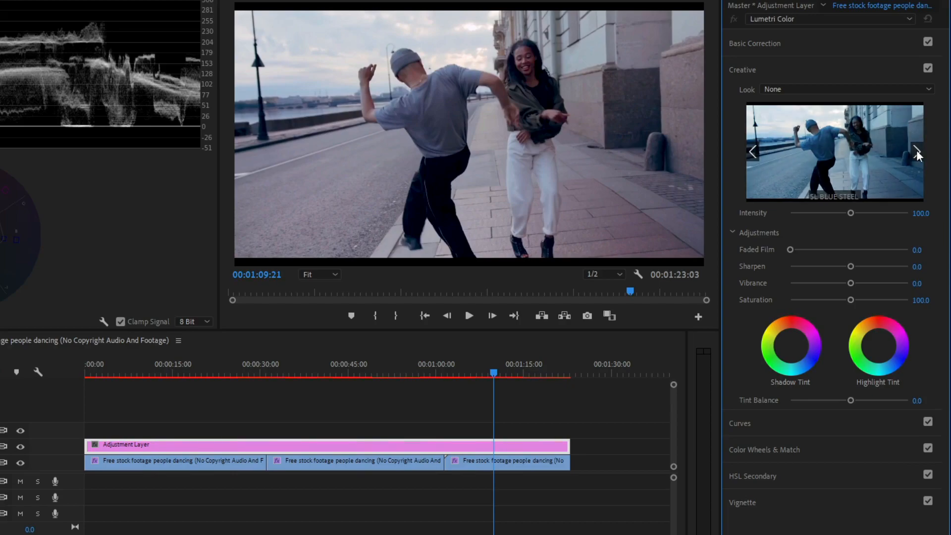
pyautogui.click(916, 149)
pyautogui.click(916, 149)
pyautogui.click(916, 150)
pyautogui.click(917, 150)
pyautogui.click(917, 149)
pyautogui.click(917, 149)
pyautogui.click(917, 150)
pyautogui.click(917, 149)
pyautogui.click(917, 149)
pyautogui.click(917, 149)
pyautogui.click(916, 150)
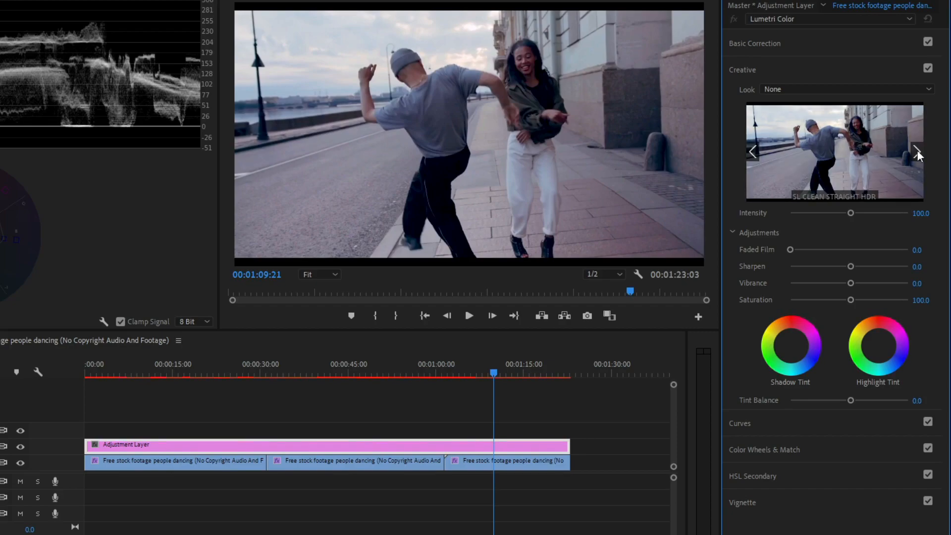
pyautogui.click(917, 150)
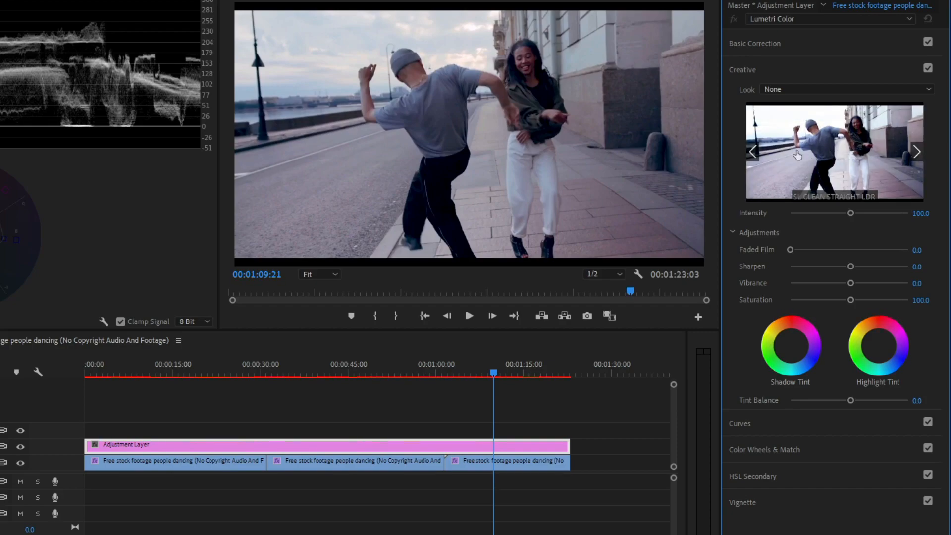
pyautogui.click(753, 152)
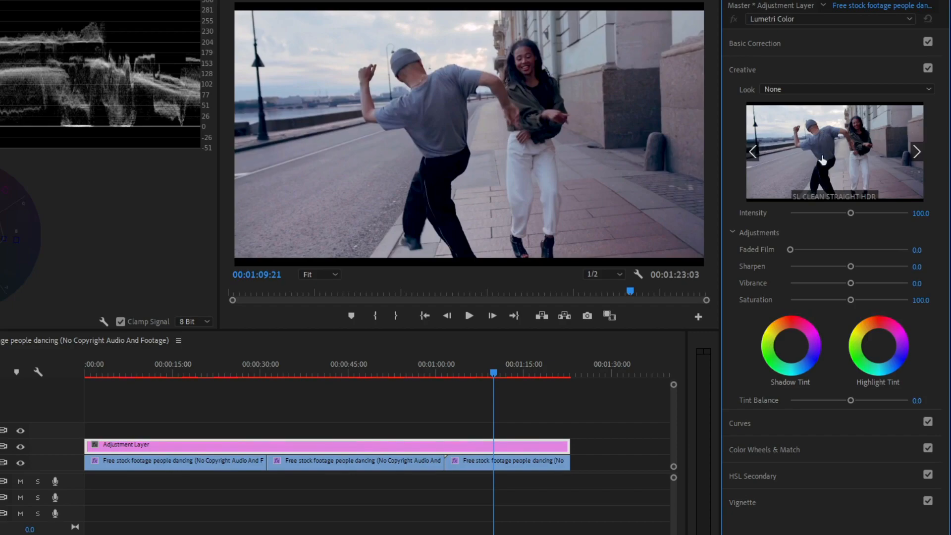
pyautogui.hotkey('ctrl', 's')
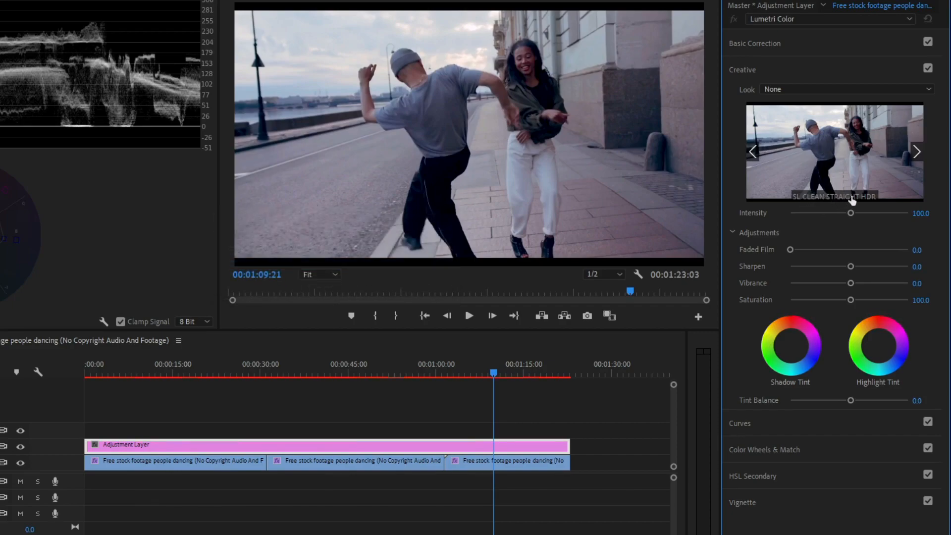
# - Try the SL BLUE MOON look on the adjustment layer and check it on the second clip at 00:00:45:16
pyautogui.click(836, 89)
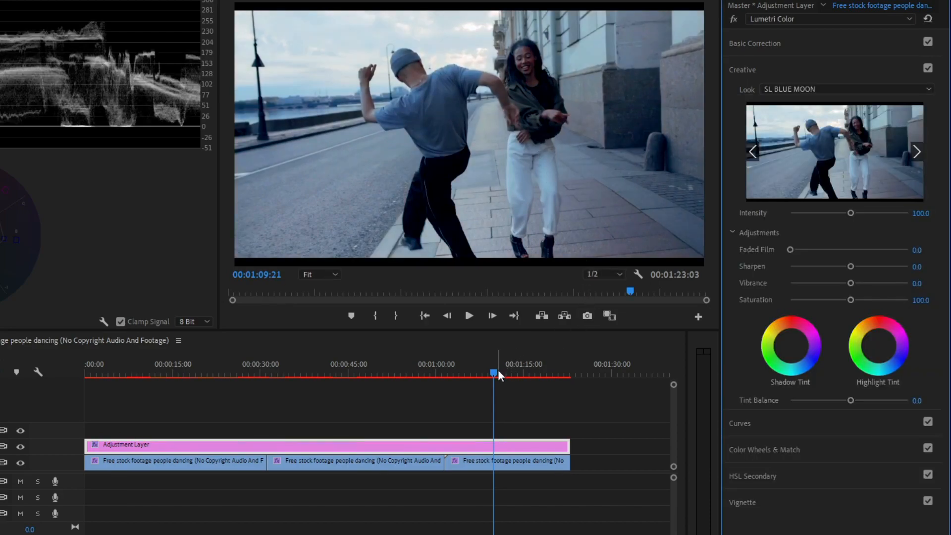
pyautogui.moveTo(493, 372); pyautogui.dragTo(352, 381)
# - Try the SL MATRIX BLUE look on the adjustment layer and check it at 00:00:32:03 and 00:00:56:11
pyautogui.click(853, 89)
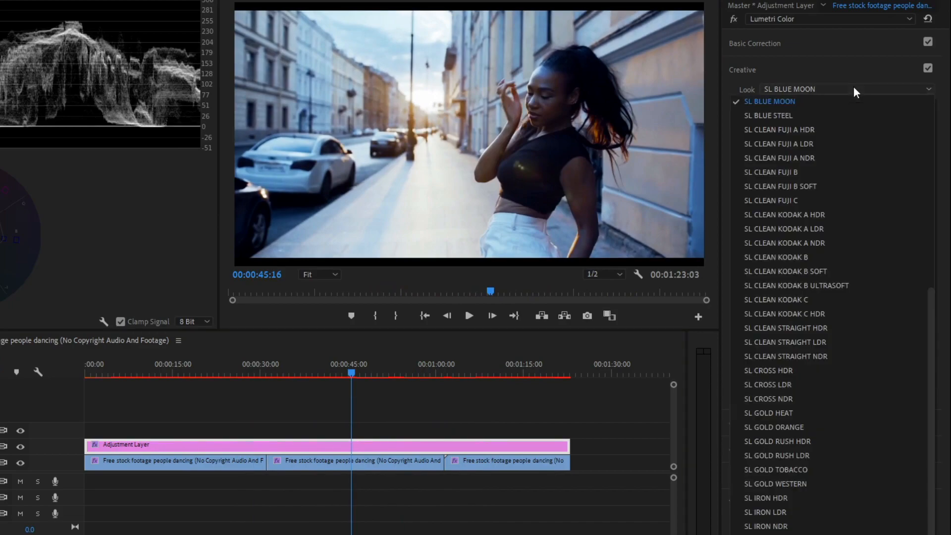
pyautogui.scroll(-3, 820, 500)
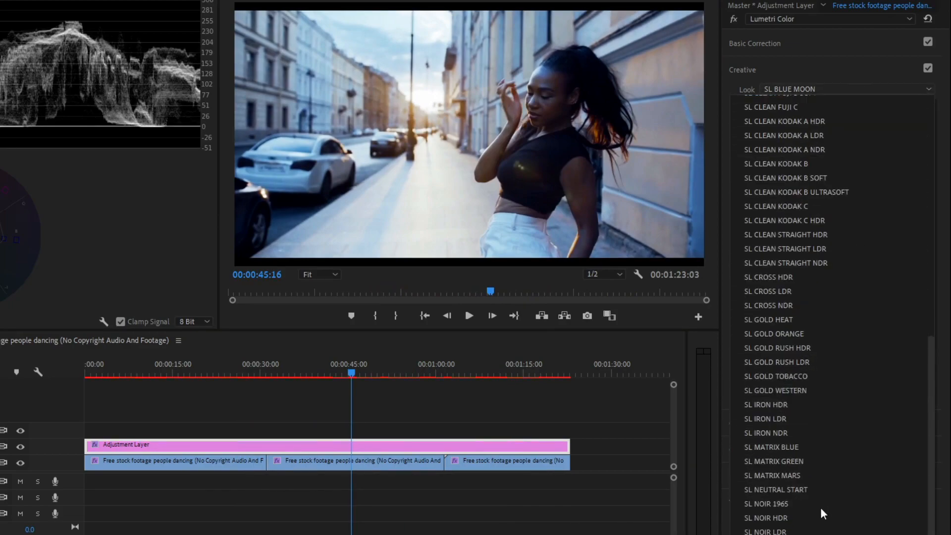
pyautogui.click(804, 451)
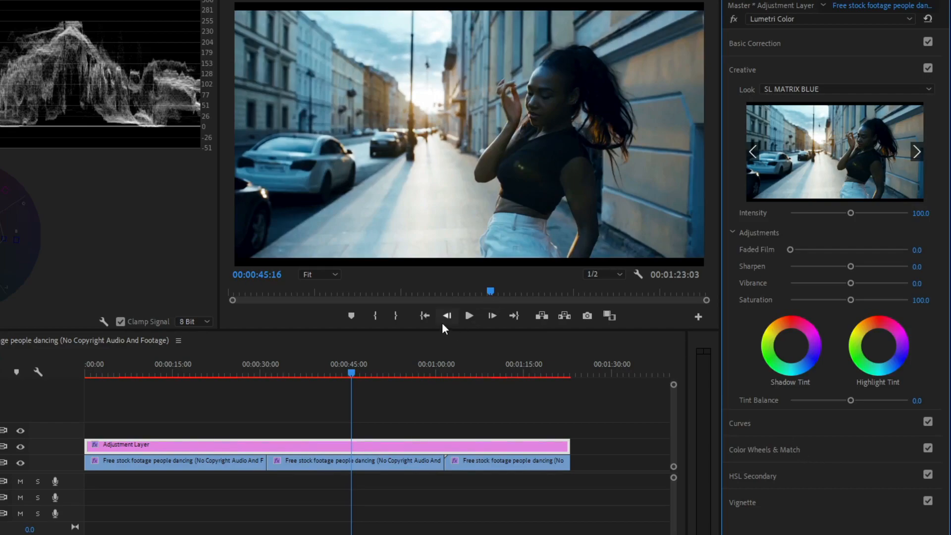
pyautogui.moveTo(352, 371); pyautogui.dragTo(272, 372)
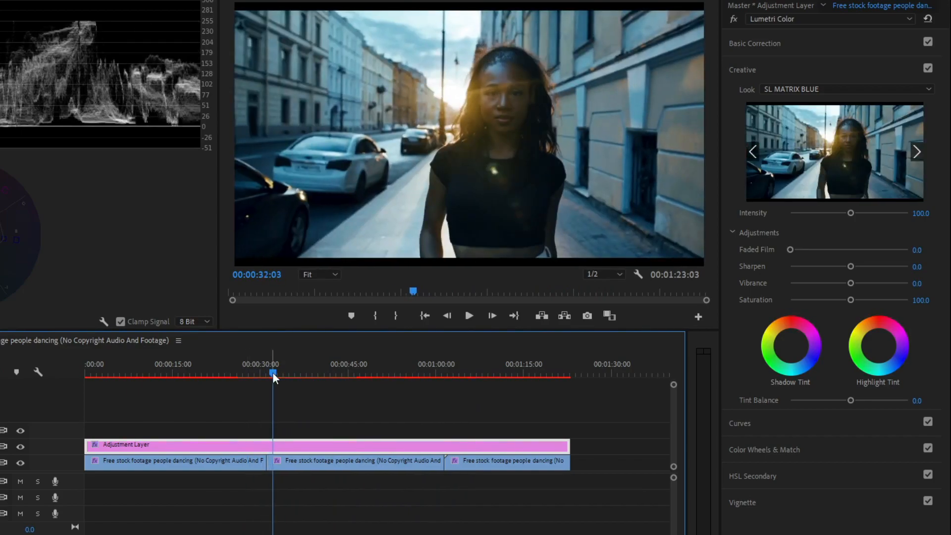
pyautogui.moveTo(273, 373); pyautogui.dragTo(415, 370)
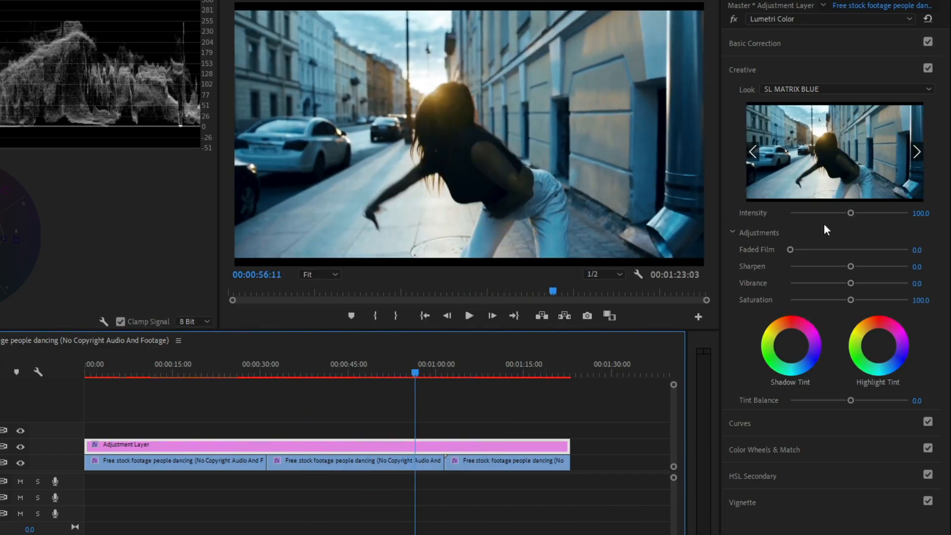
# - Set the adjustment layer's look Intensity to 80.4 and its Creative Saturation to 132.6
pyautogui.moveTo(849, 212)
pyautogui.mouseDown()
pyautogui.moveTo(830, 213)
pyautogui.moveTo(892, 213)
pyautogui.moveTo(836, 212)
pyautogui.mouseUp()
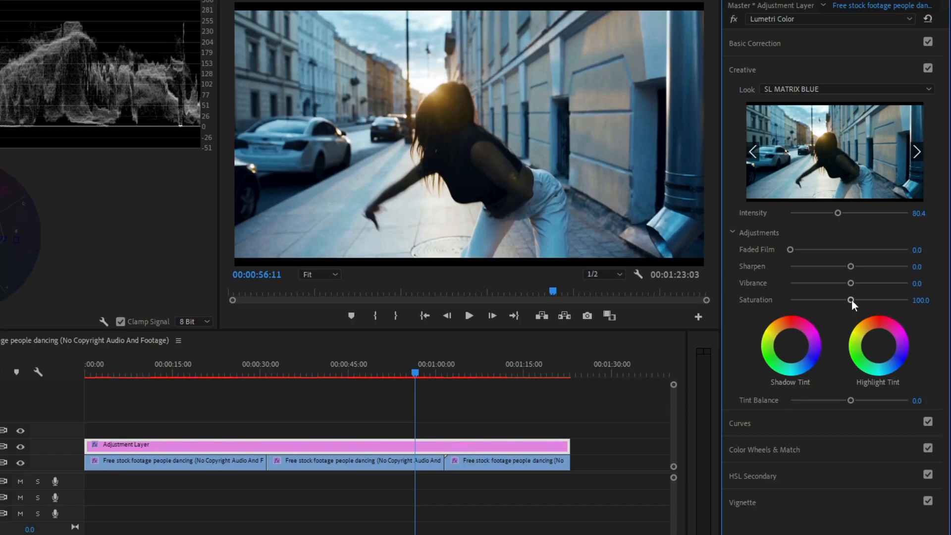
pyautogui.moveTo(851, 299); pyautogui.dragTo(867, 302)
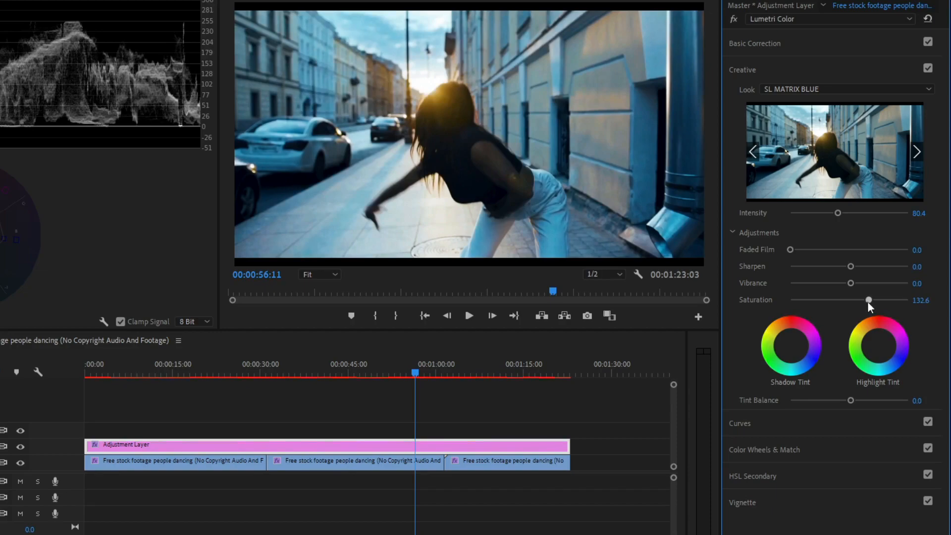
# - Compare the first clip at 00:00:29:20 with and without the adjustment layer's grade by toggling V2 visibility
pyautogui.moveTo(414, 372); pyautogui.dragTo(258, 390)
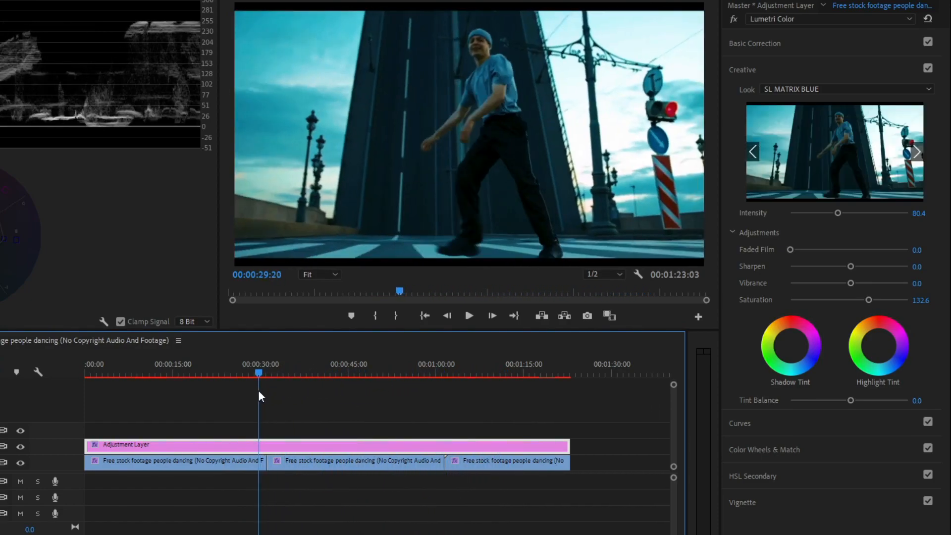
pyautogui.click(20, 446)
pyautogui.click(20, 446)
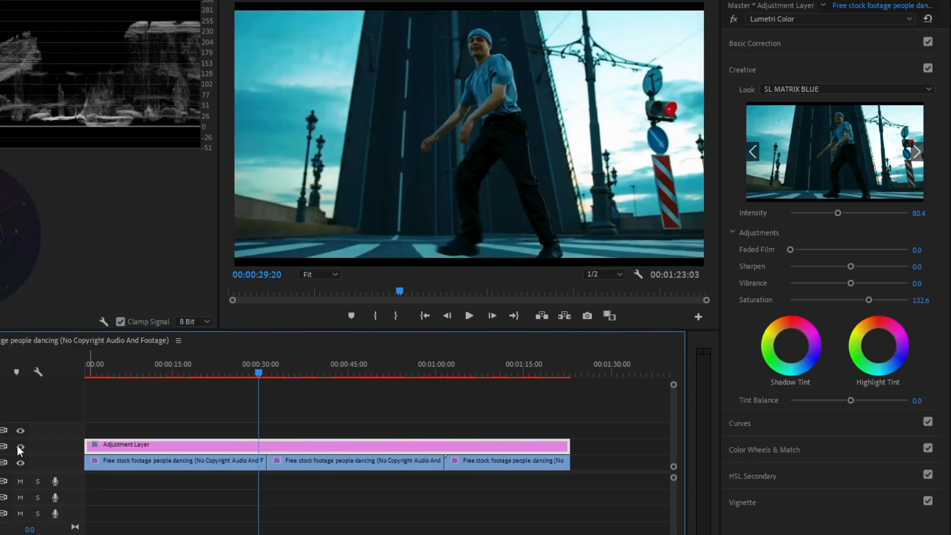
pyautogui.click(19, 446)
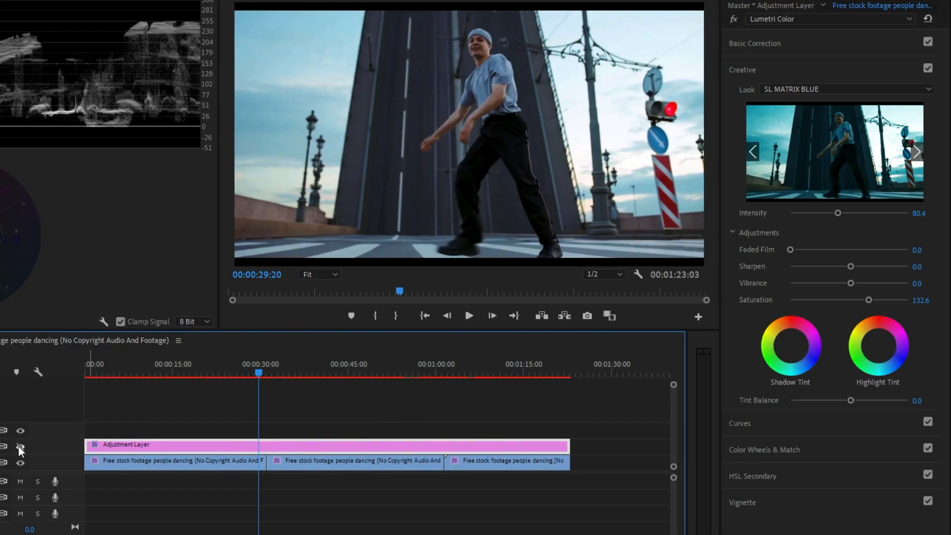
pyautogui.click(19, 446)
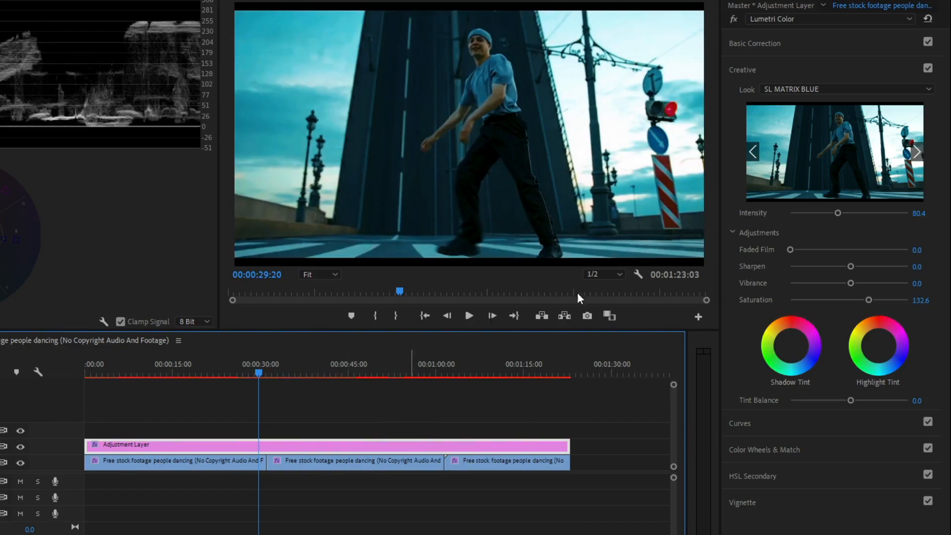
# - Try the SL GOLD HEAT look on the adjustment layer and check it on the second clip at 00:00:42:20
pyautogui.click(832, 91)
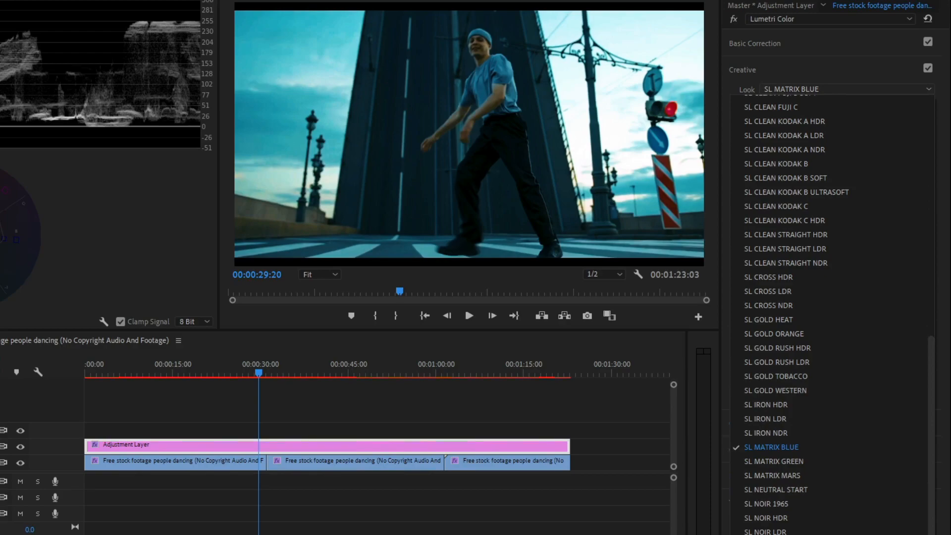
pyautogui.click(788, 322)
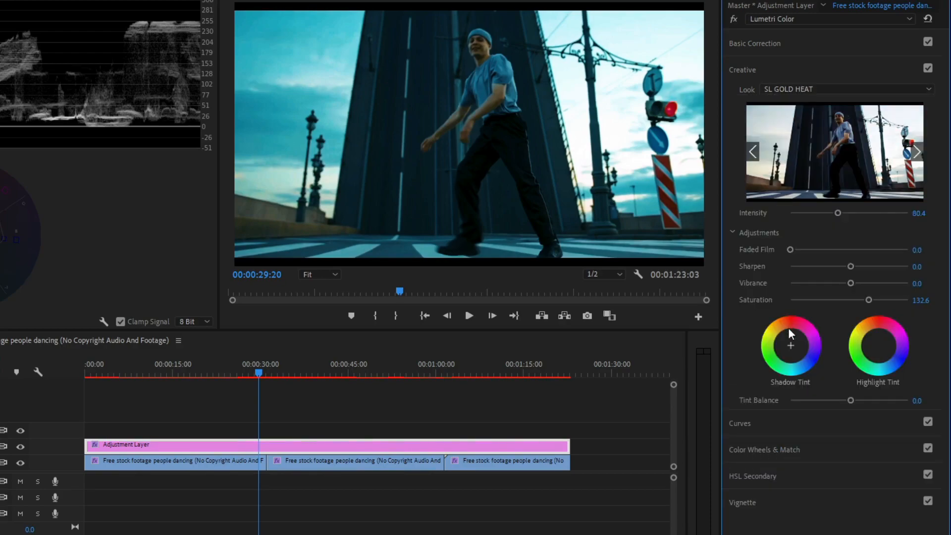
pyautogui.moveTo(263, 375); pyautogui.dragTo(336, 377)
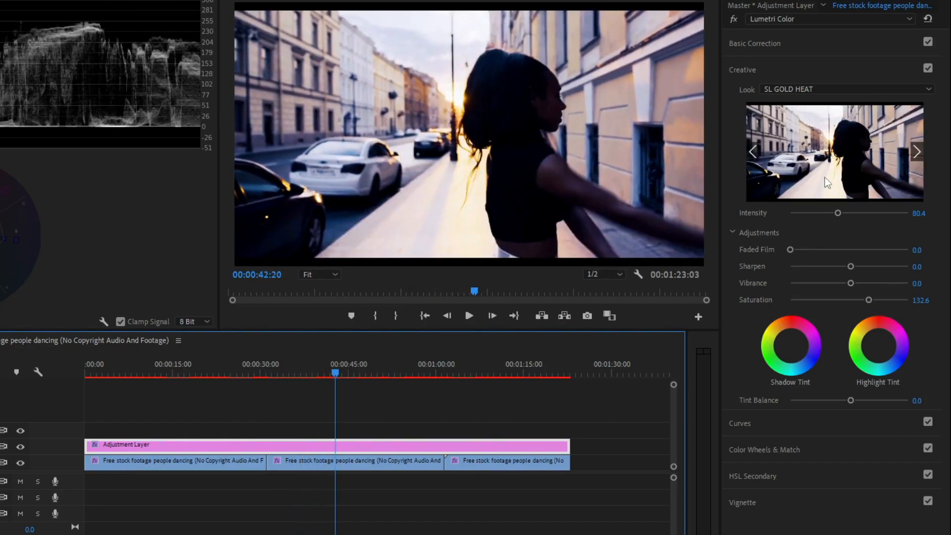
# - Apply the SL CLEAN KODAK B look to the adjustment layer and check it on the second clip at 00:00:48:13
pyautogui.click(824, 88)
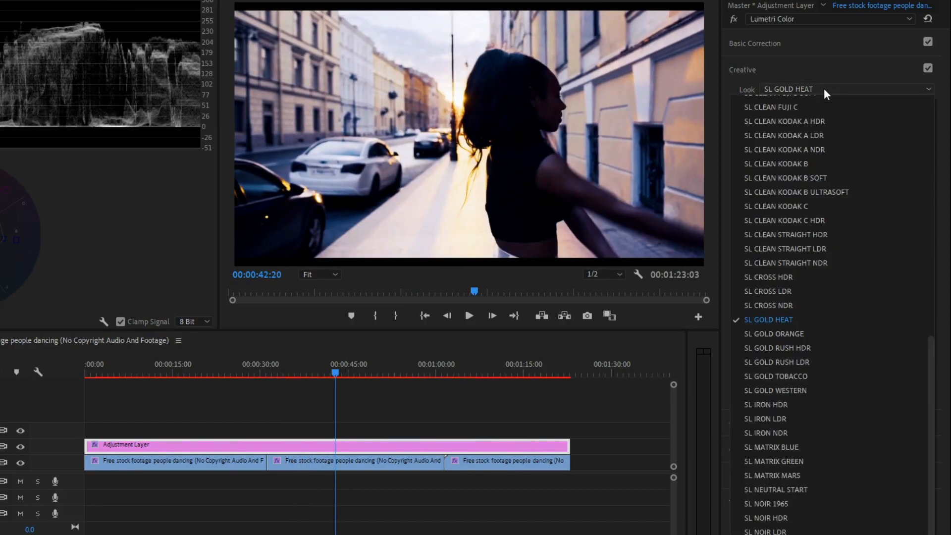
pyautogui.click(815, 163)
pyautogui.moveTo(348, 375); pyautogui.dragTo(368, 381)
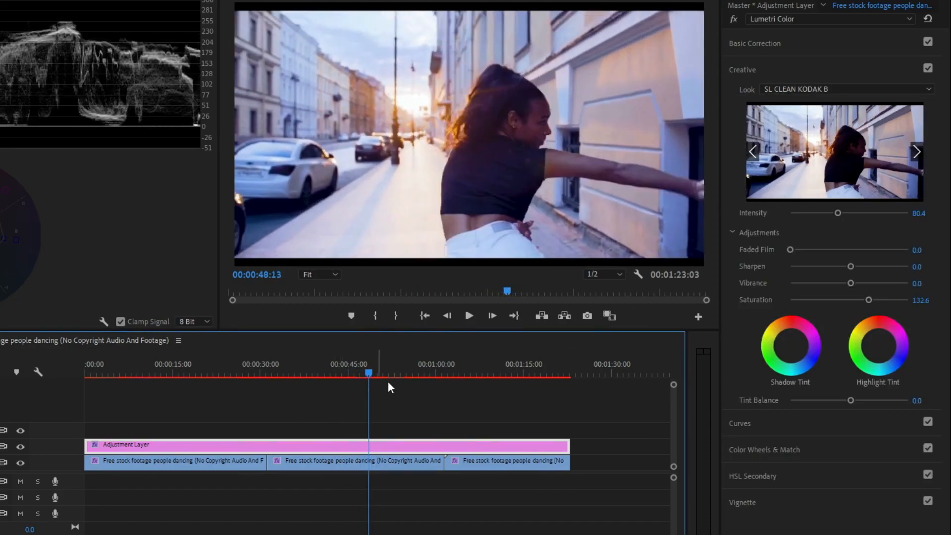
# - Raise the midpoint of the adjustment layer's master RGB curve slightly and add a second control point in the darker tones
pyautogui.click(733, 231)
pyautogui.click(741, 255)
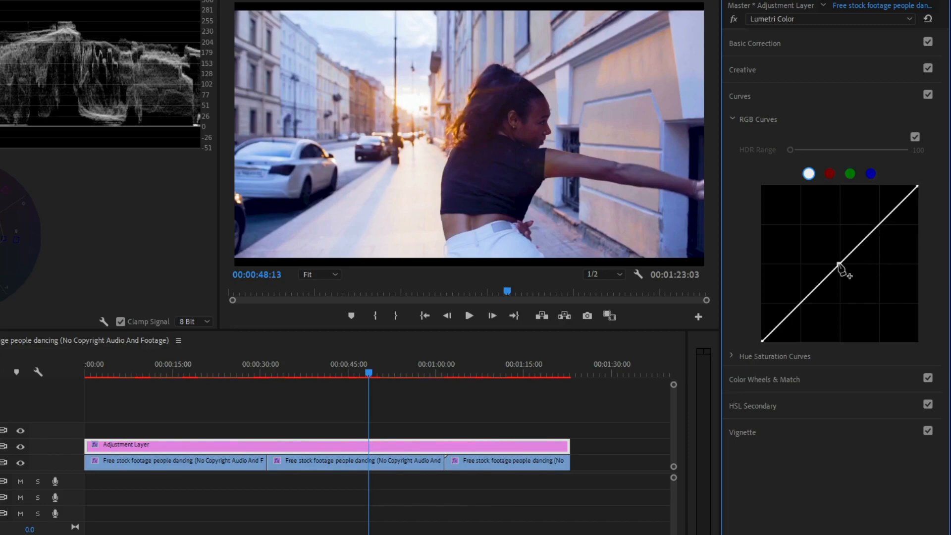
pyautogui.moveTo(838, 265); pyautogui.dragTo(836, 259)
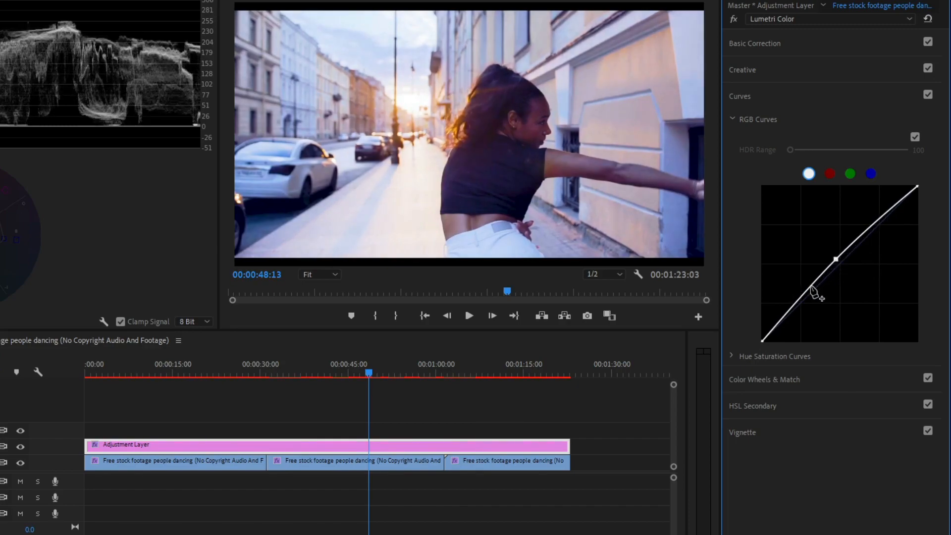
pyautogui.moveTo(810, 290); pyautogui.dragTo(806, 290)
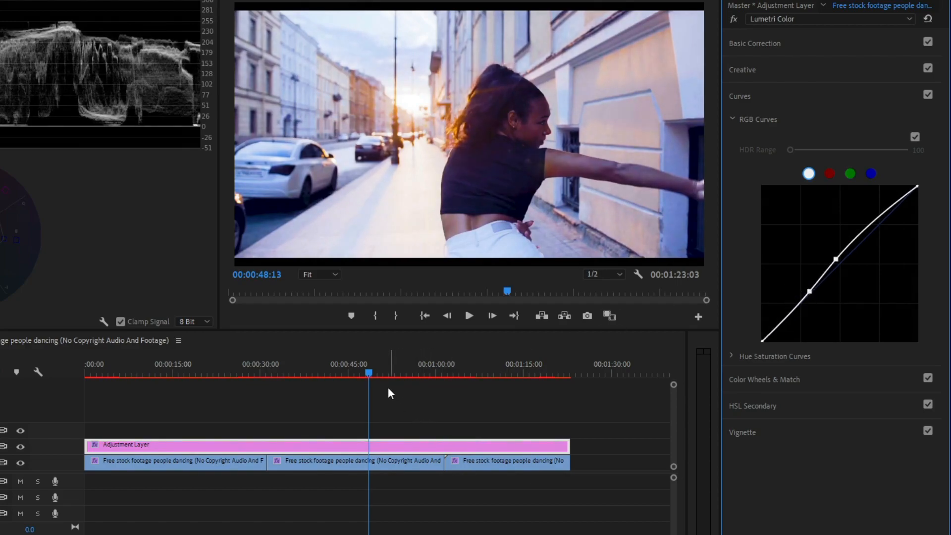
# - Switch the adjustment layer's creative look to SL GOLD HEAT, check it at 00:01:01:07, and set its intensity to 69.6
pyautogui.moveTo(369, 375)
pyautogui.mouseDown()
pyautogui.moveTo(484, 380)
pyautogui.moveTo(354, 376)
pyautogui.moveTo(379, 377)
pyautogui.mouseUp()
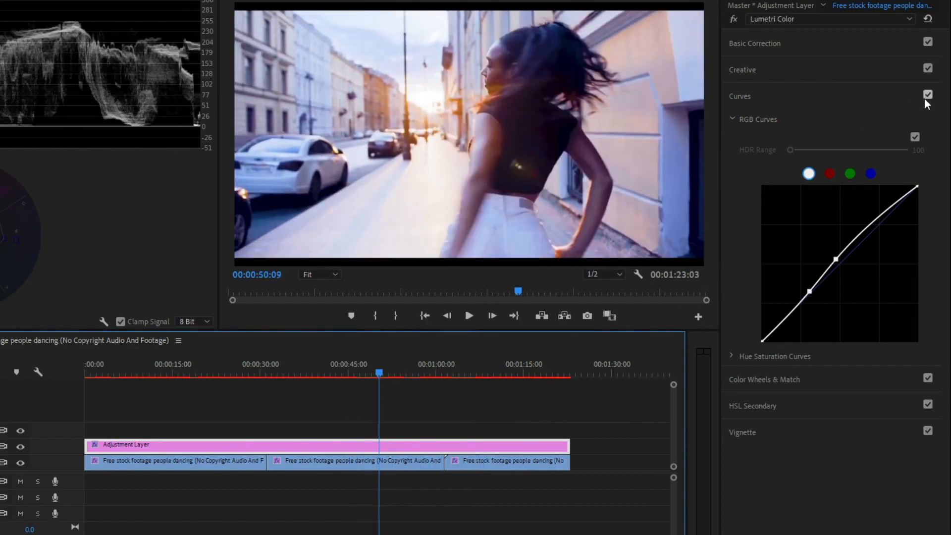
pyautogui.click(732, 119)
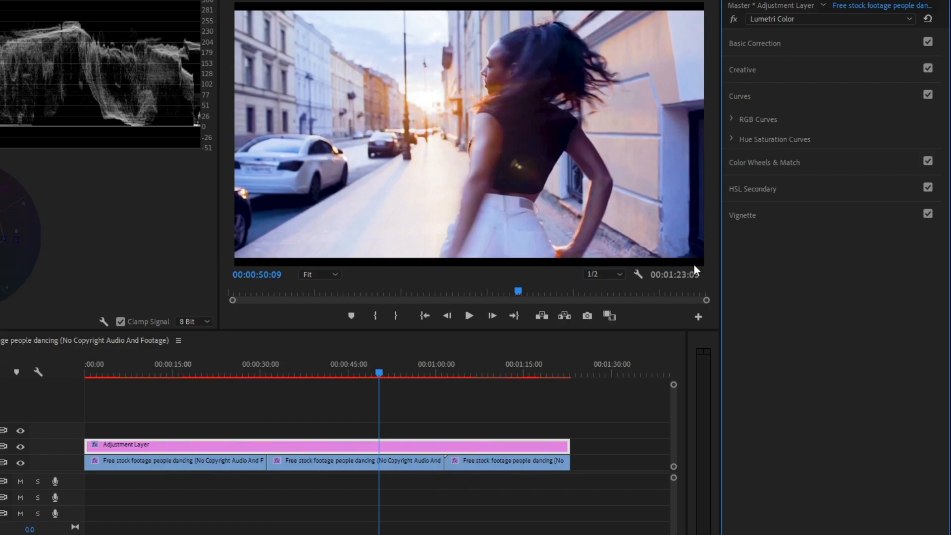
pyautogui.click(746, 70)
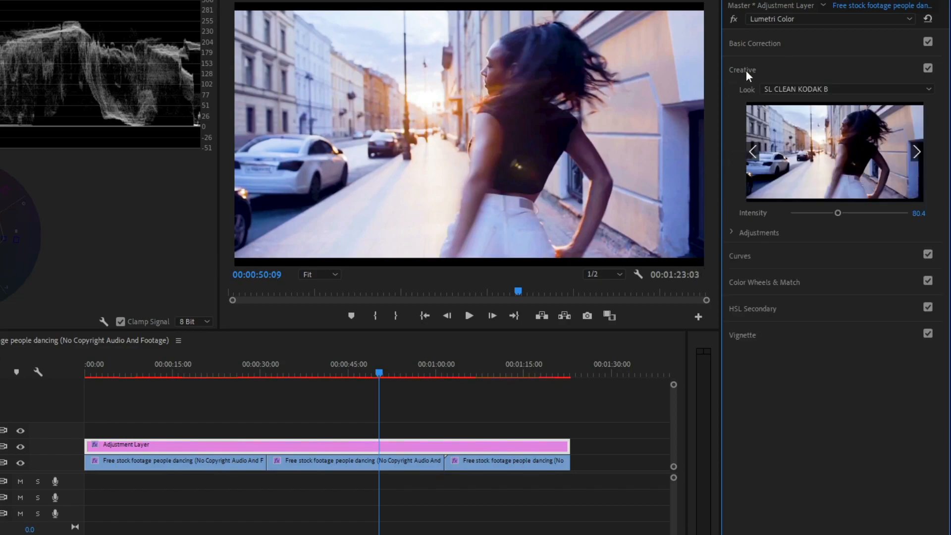
pyautogui.click(797, 89)
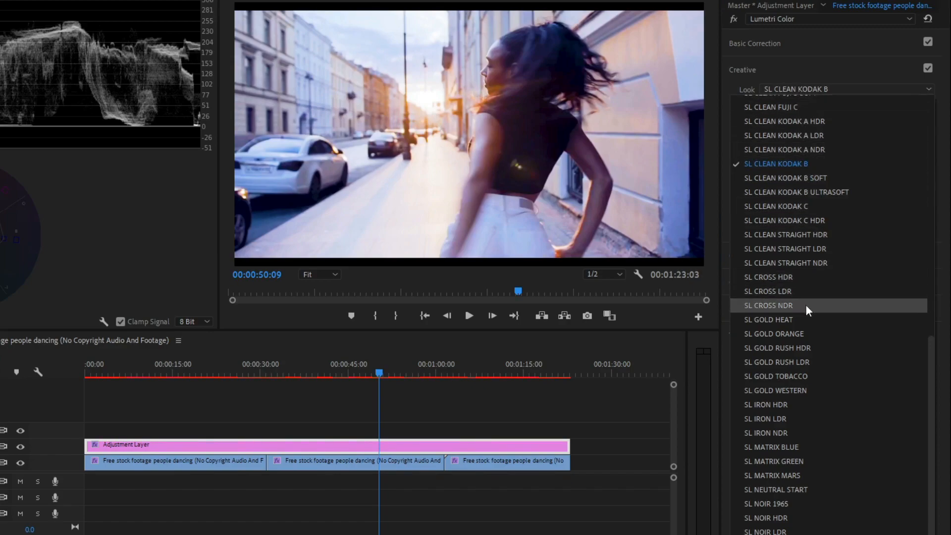
pyautogui.click(809, 321)
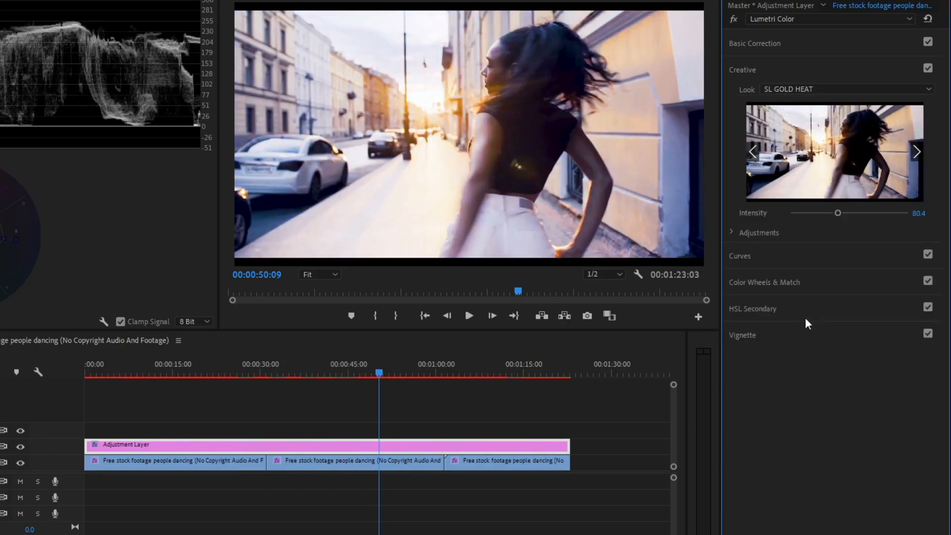
pyautogui.moveTo(379, 372); pyautogui.dragTo(443, 388)
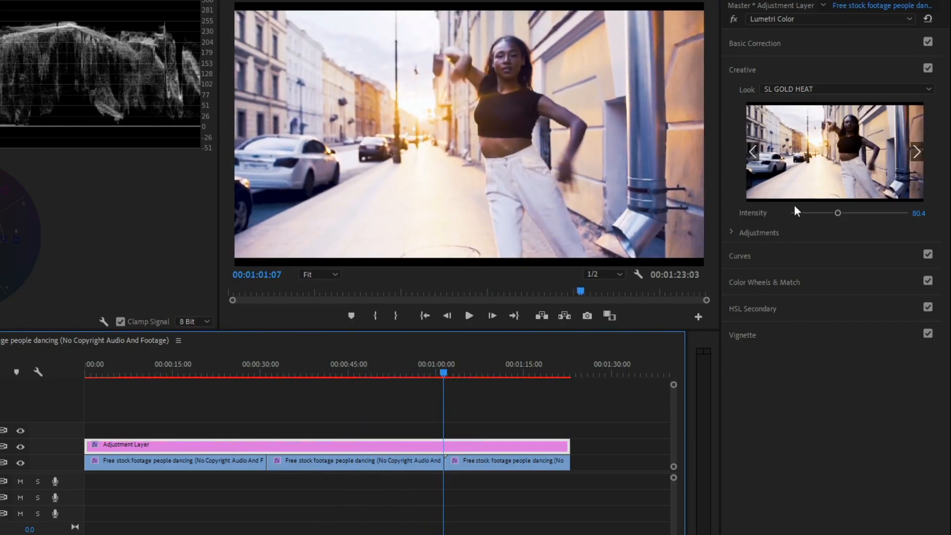
pyautogui.moveTo(839, 213)
pyautogui.mouseDown()
pyautogui.moveTo(869, 213)
pyautogui.moveTo(831, 213)
pyautogui.mouseUp()
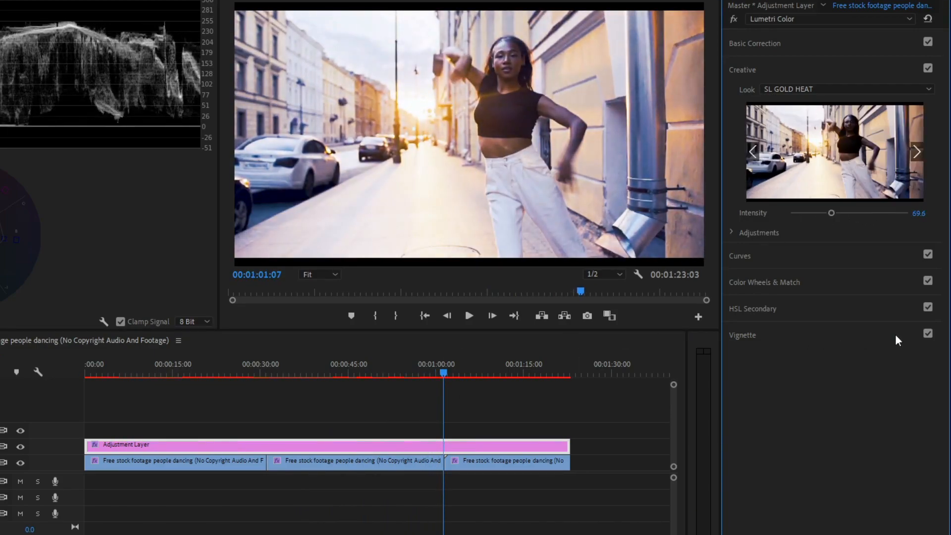
# - Add a vignette to the adjustment layer with amount -1.5, midpoint 48.9 and roundness -32.6
pyautogui.click(759, 338)
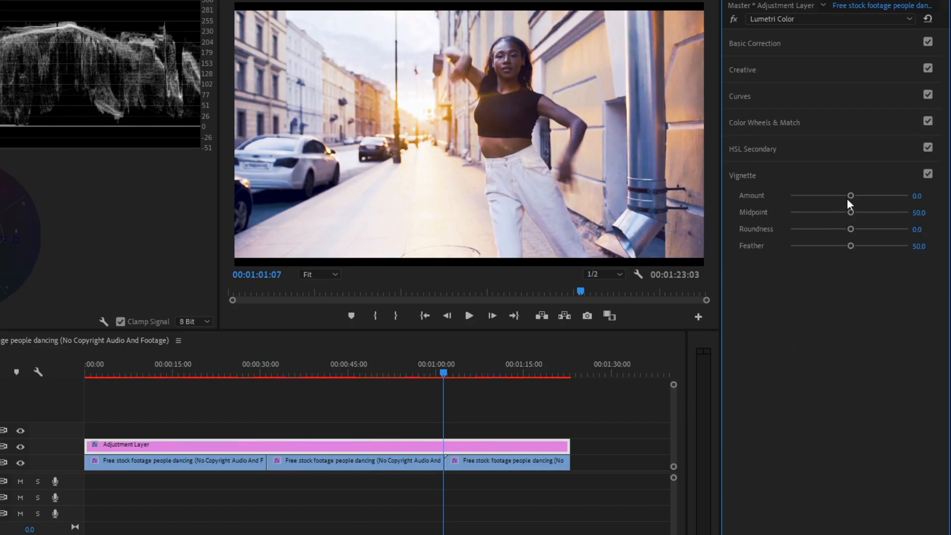
pyautogui.moveTo(849, 195)
pyautogui.mouseDown()
pyautogui.moveTo(819, 197)
pyautogui.moveTo(853, 215)
pyautogui.moveTo(848, 210)
pyautogui.mouseUp()
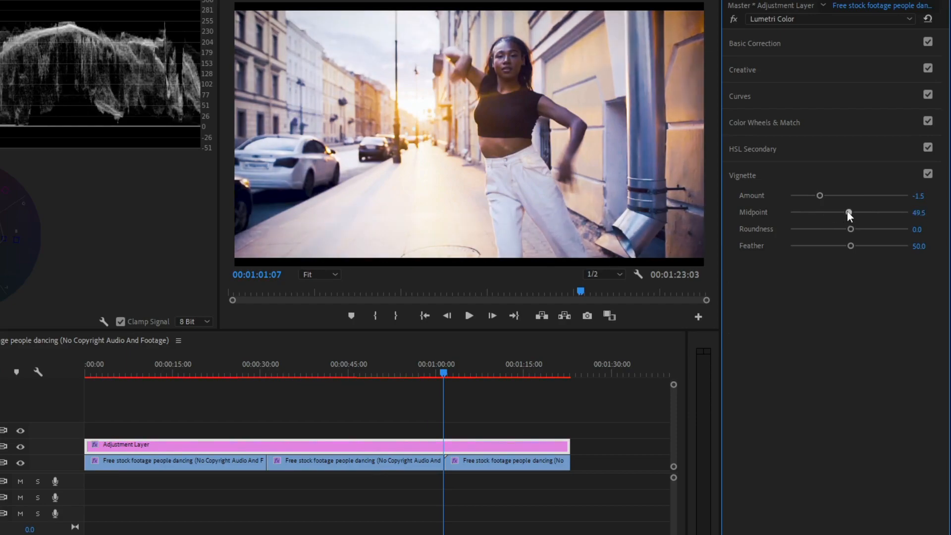
pyautogui.moveTo(832, 229); pyautogui.dragTo(830, 230)
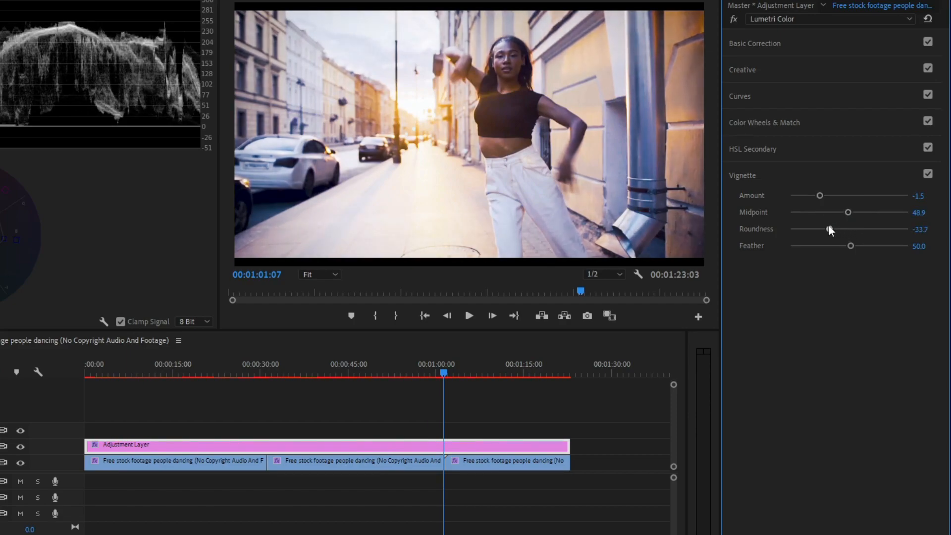
# - Check the grade on the first clip at 00:00:28:09 and toggle V2 visibility to compare it with the ungraded clip
pyautogui.click(313, 367)
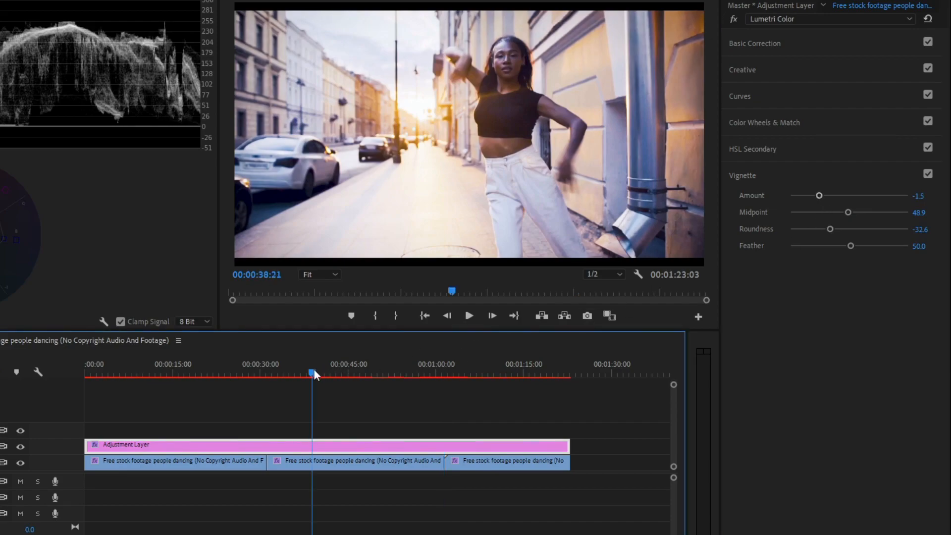
pyautogui.click(304, 372)
pyautogui.moveTo(304, 373); pyautogui.dragTo(250, 389)
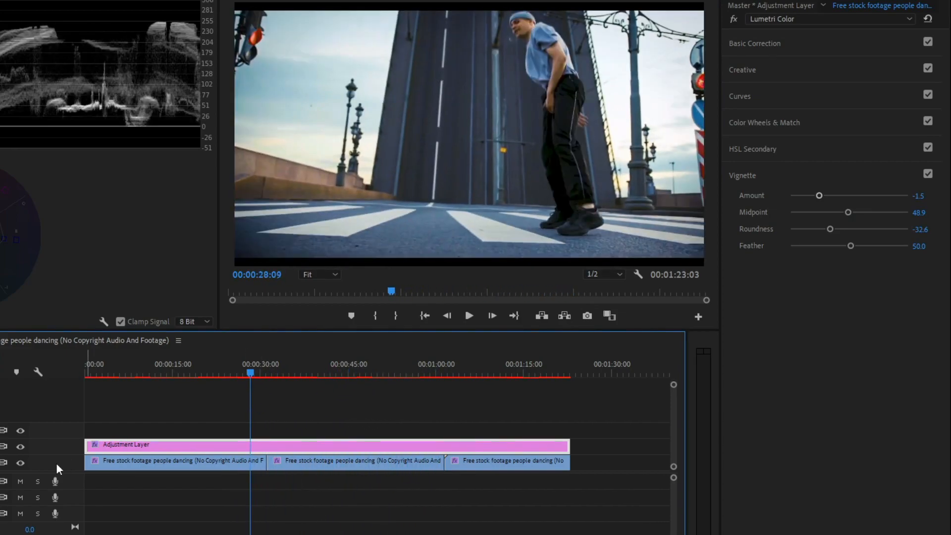
pyautogui.click(20, 447)
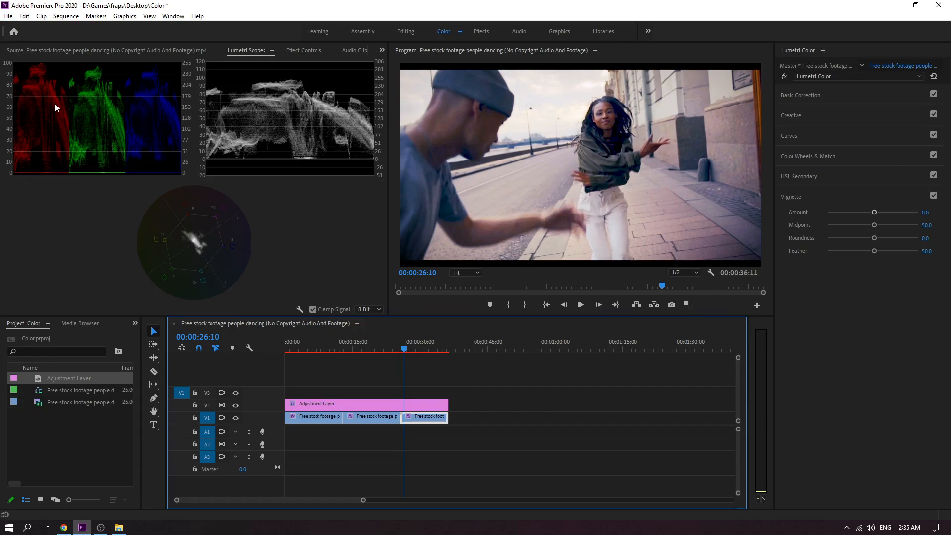
# - Open the media export settings for the dance sequence and choose H.264 as the format
pyautogui.click(8, 15)
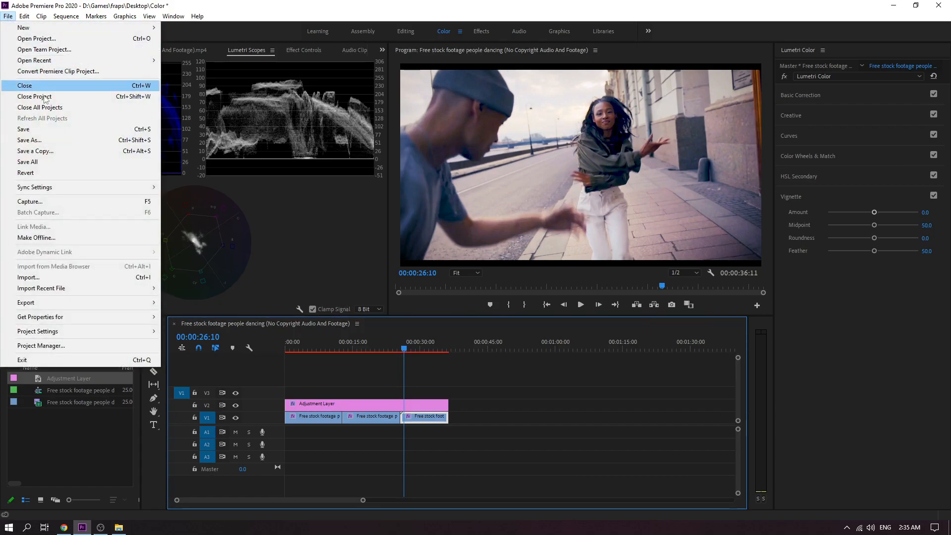
pyautogui.moveTo(57, 303)
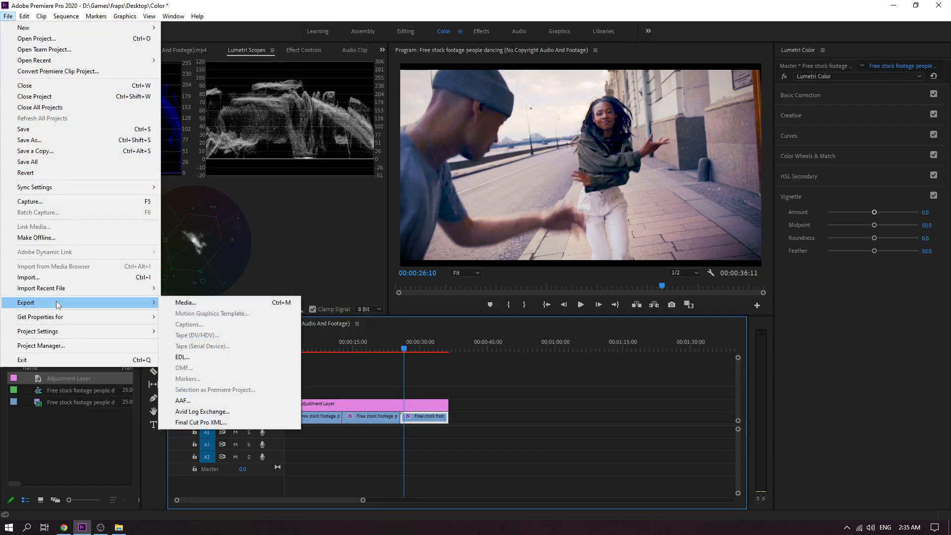
pyautogui.click(187, 303)
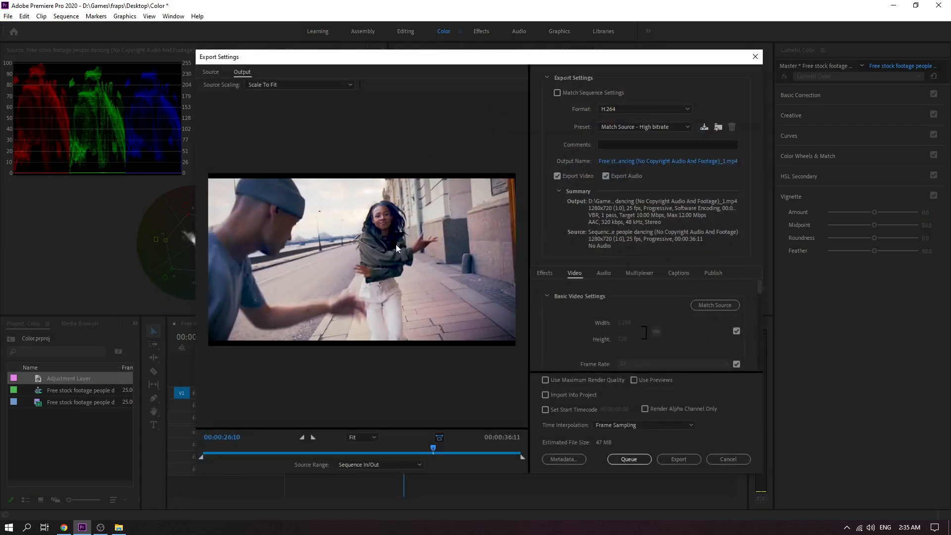
pyautogui.moveTo(524, 65); pyautogui.dragTo(510, 61)
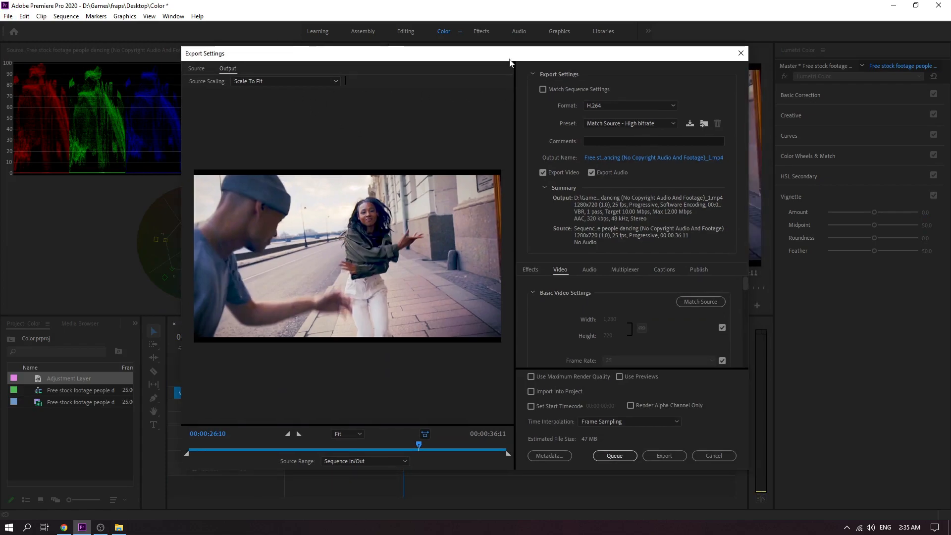
pyautogui.click(602, 106)
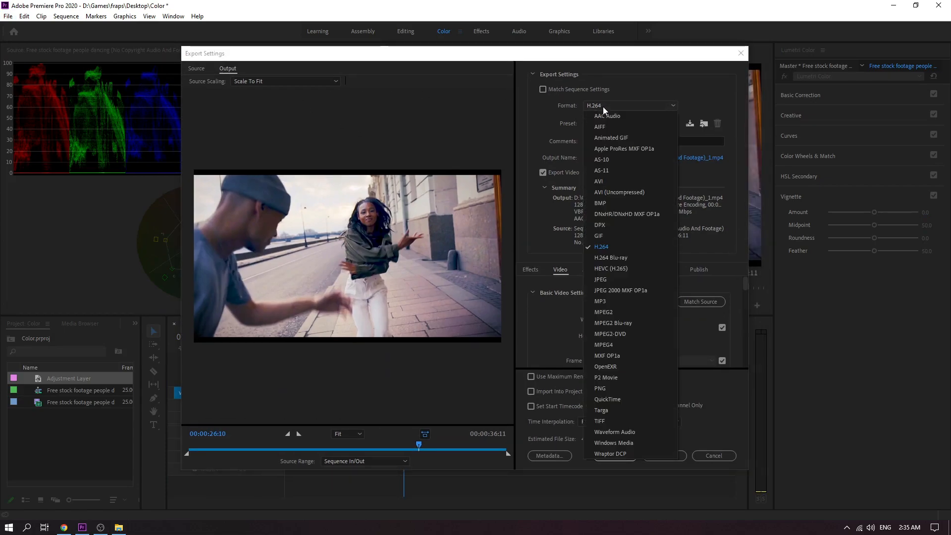
pyautogui.click(607, 246)
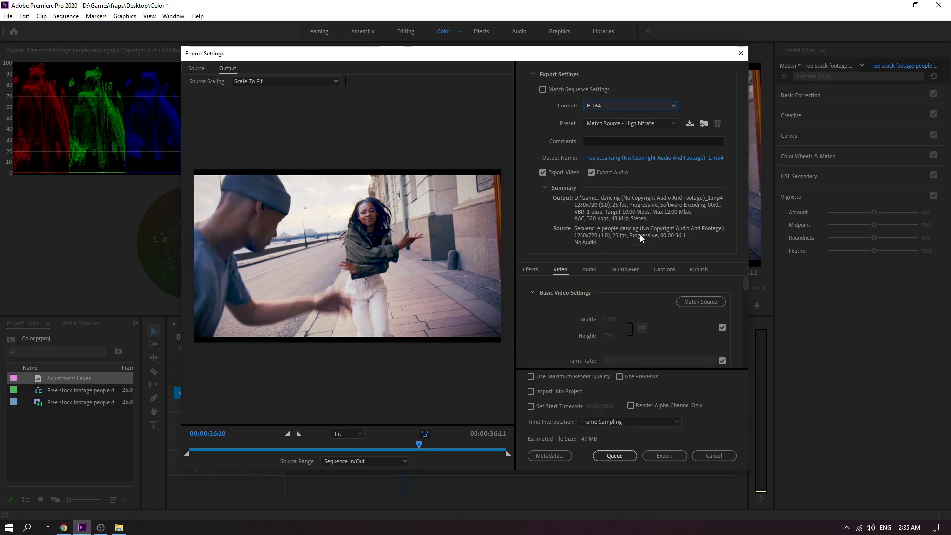
# - Name the export's output file Lesson 1 and save it as an MP4 in the Desktop folder
pyautogui.click(610, 158)
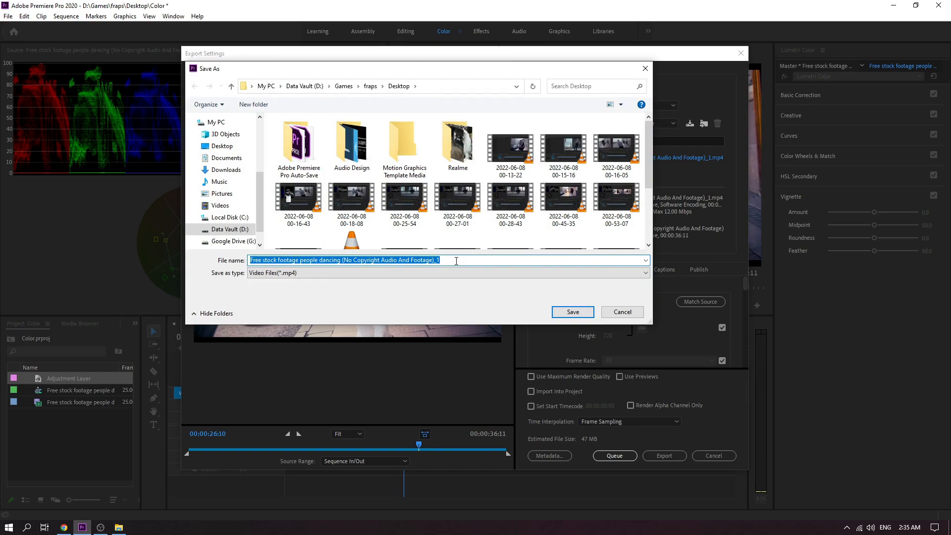
pyautogui.write('Lesson 1')
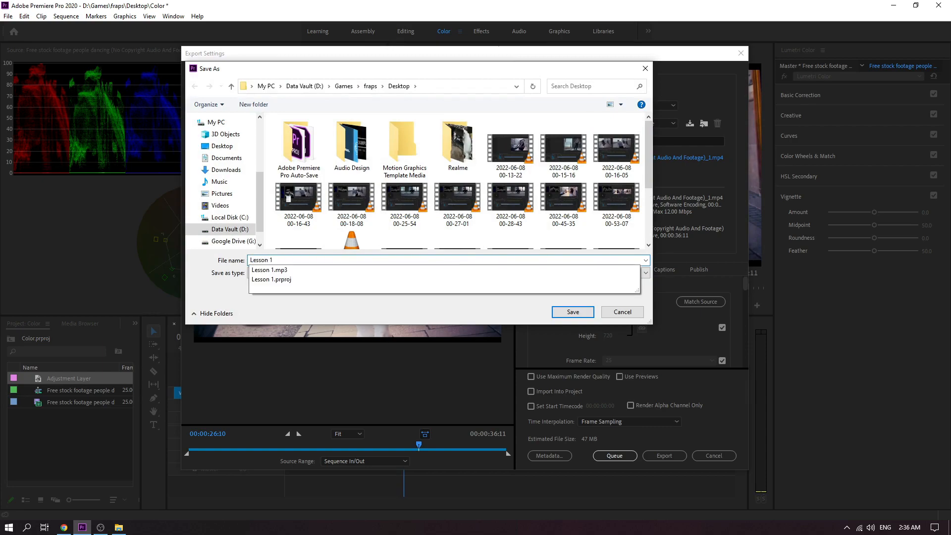
pyautogui.click(542, 108)
pyautogui.click(579, 311)
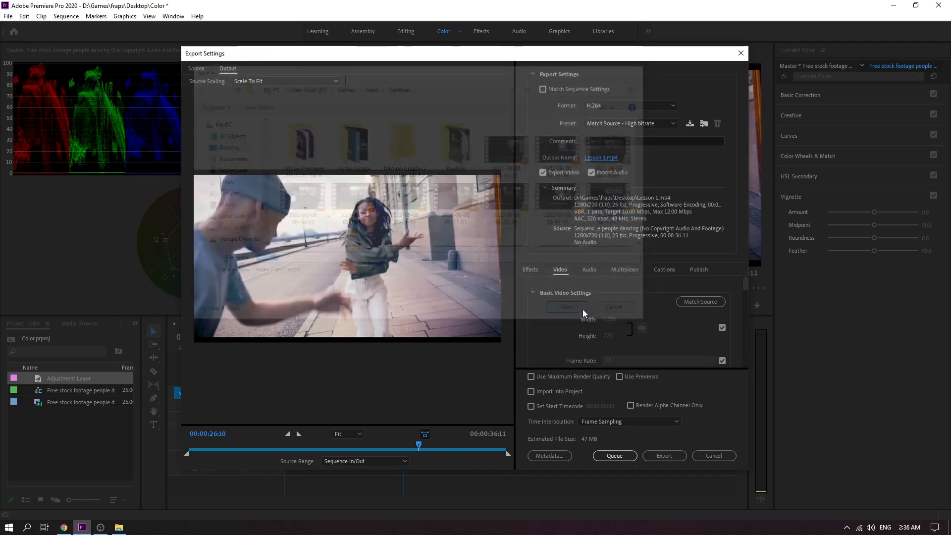
# - Review the basic video settings and start exporting the sequence with the Match Source - High bitrate preset
pyautogui.scroll(-2, 643, 325)
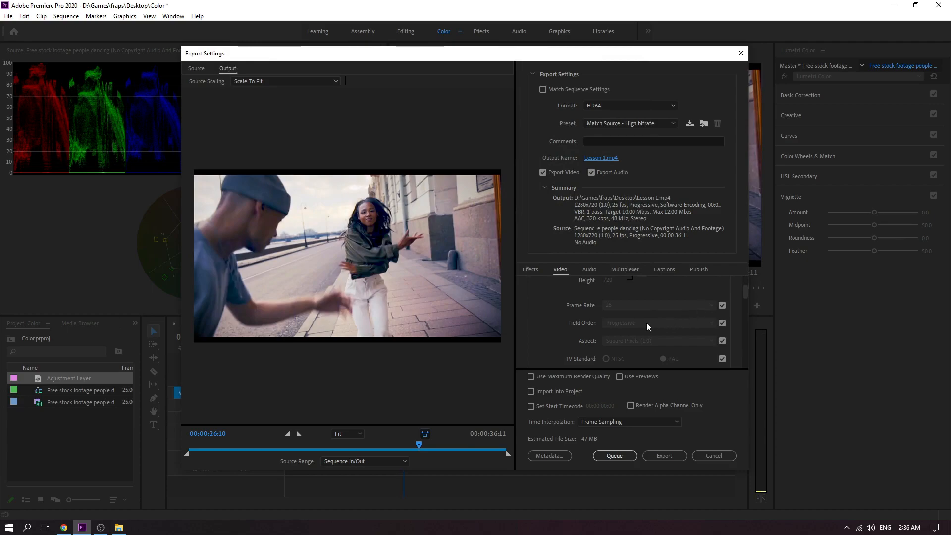
pyautogui.scroll(-2, 646, 331)
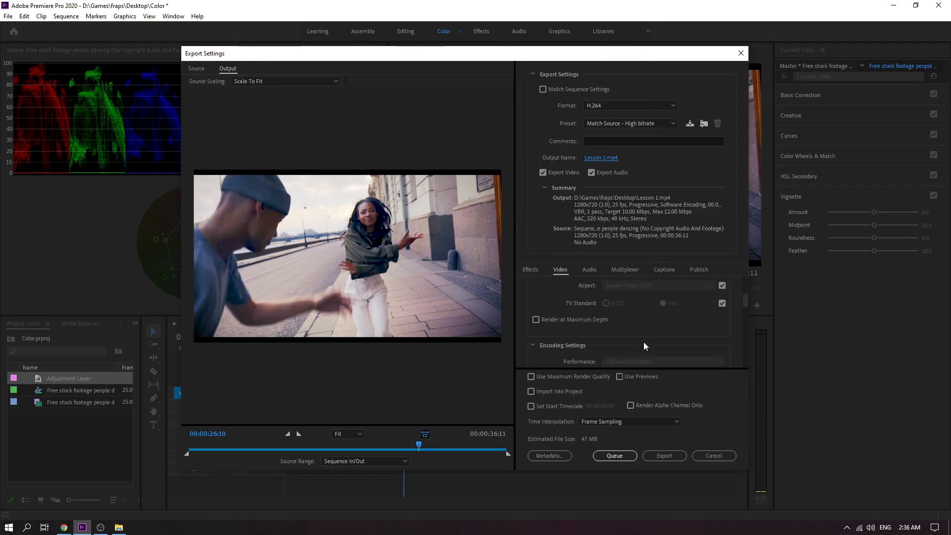
pyautogui.click(661, 457)
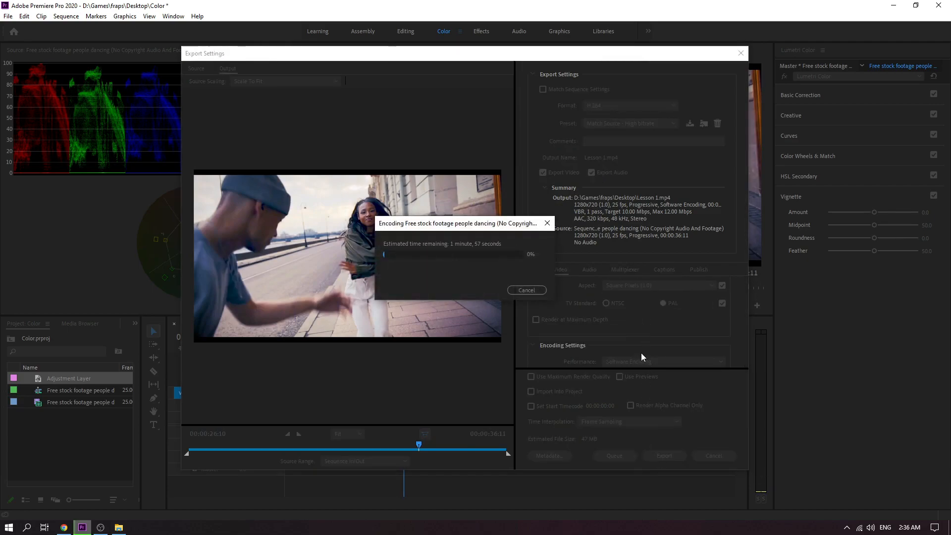